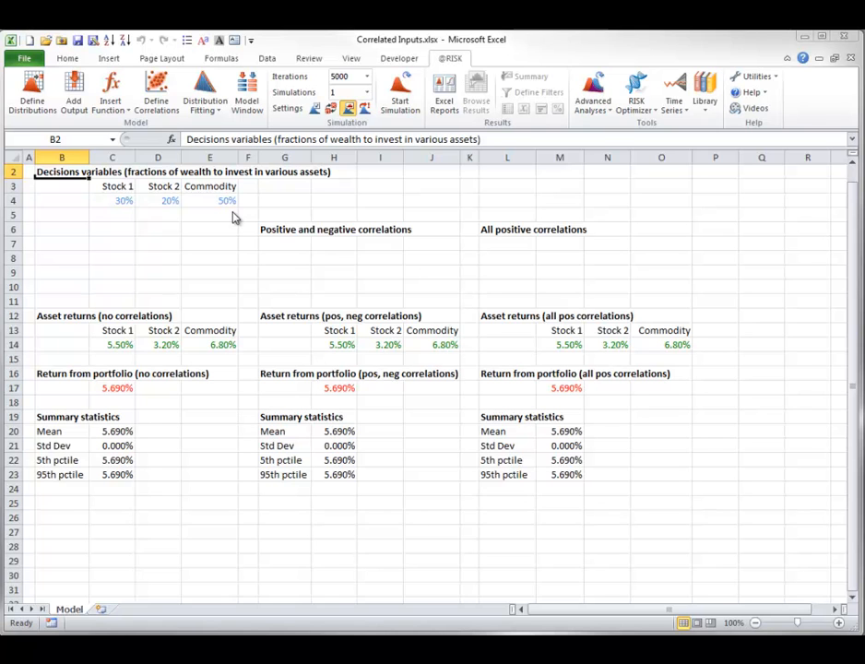
Step: Examine the RiskNormal return formulas for Stock 1, Stock 2 and Commodity in the no-correlation and positive/negative-correlation blocks
double_click(114, 344)
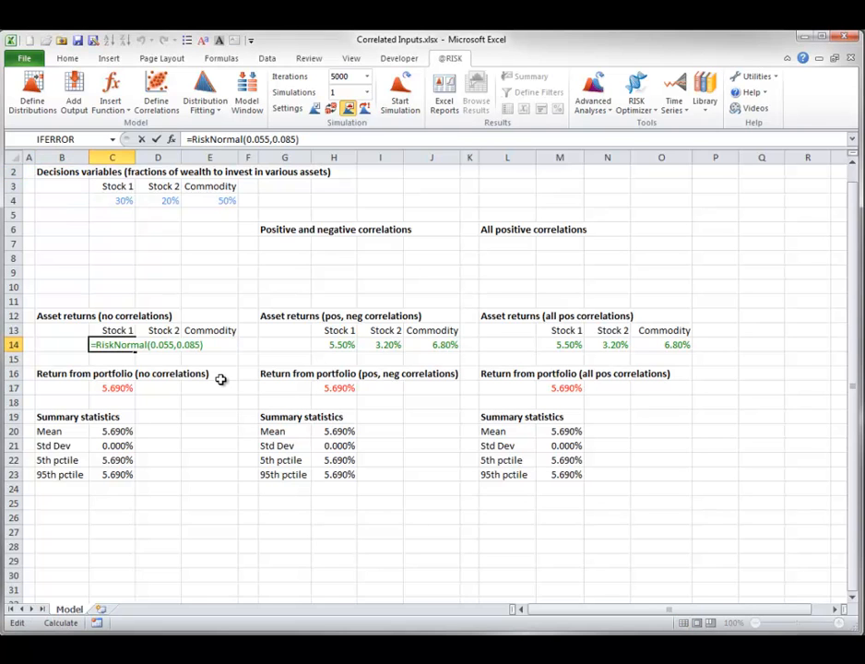
key("Escape")
left_click(170, 348)
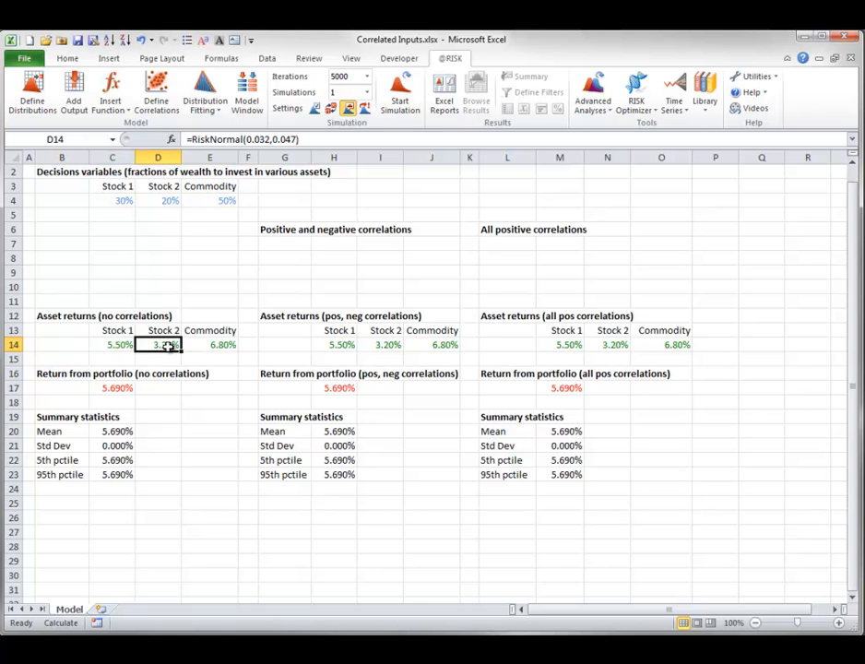
double_click(167, 346)
key("Escape")
double_click(216, 343)
key("Escape")
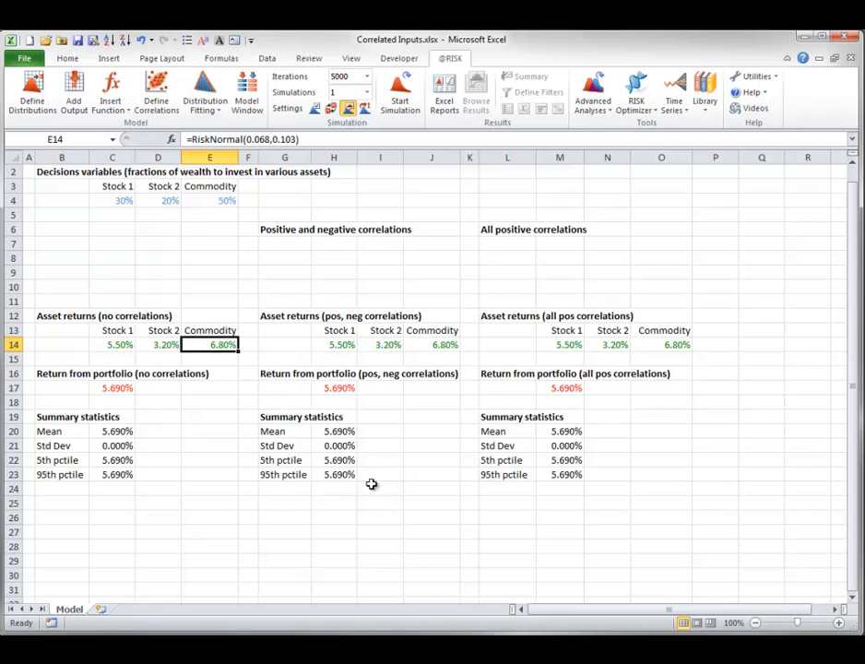
left_click(342, 344)
left_click(387, 346)
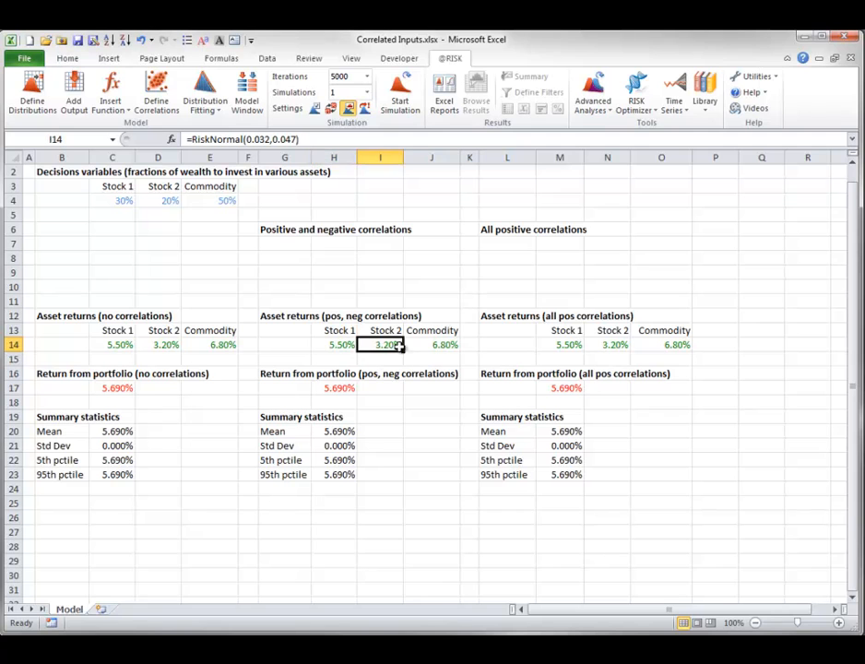
left_click(428, 346)
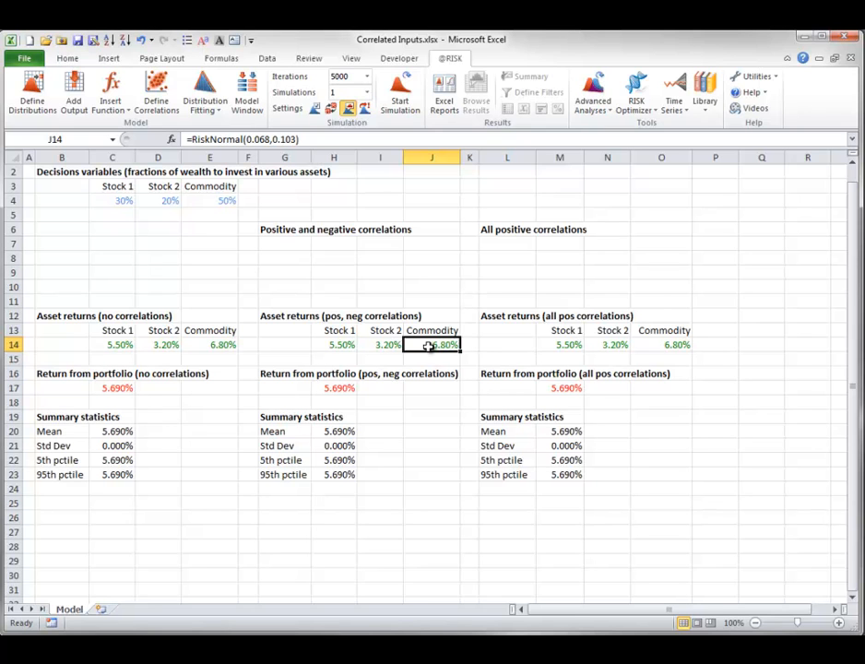
Step: Start a correlation matrix for the asset returns in H14:J14, named CorrMatrix1, with its top-left cell at G7
left_click_drag(341, 347, 418, 343)
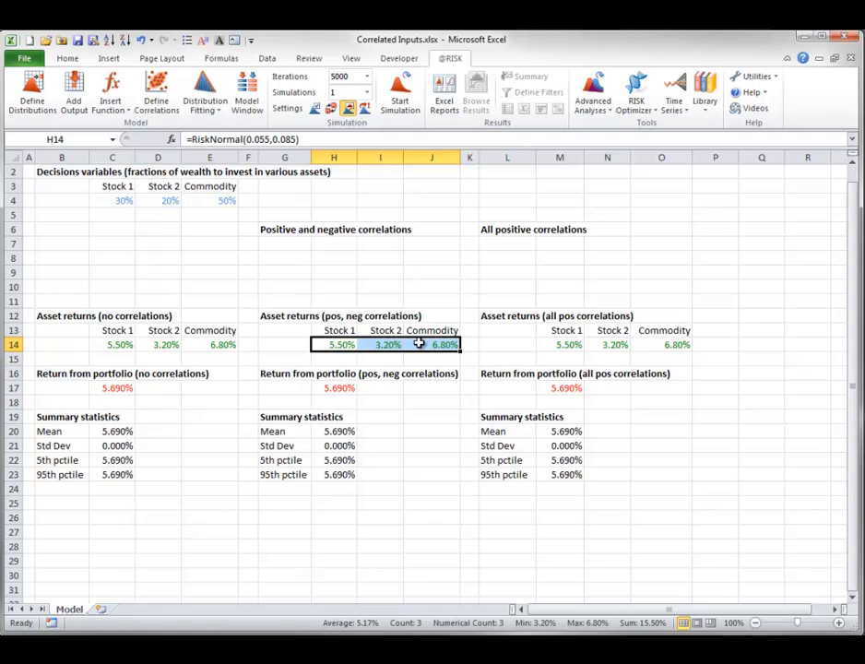
left_click(155, 86)
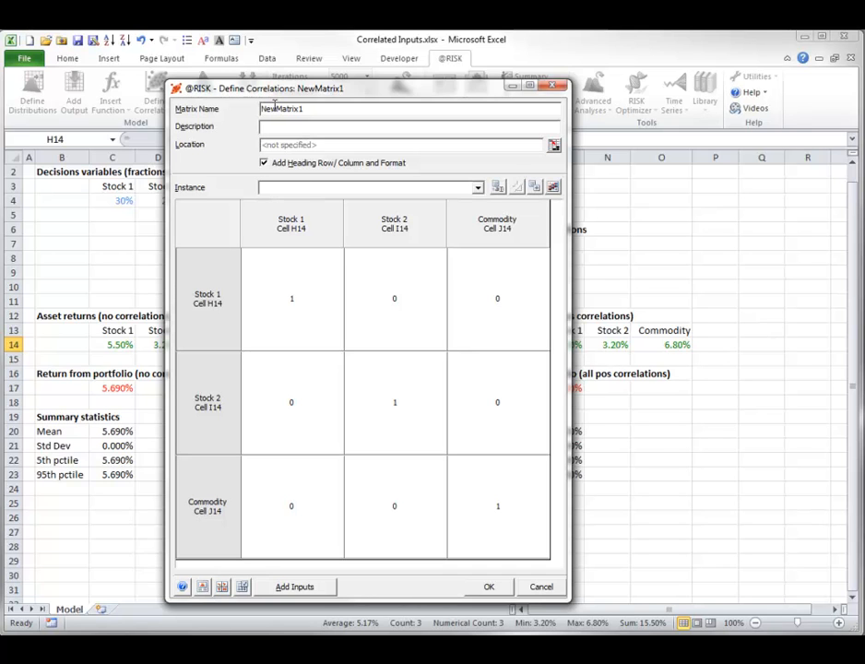
left_click_drag(276, 109, 259, 109)
type("Corr")
left_click(554, 148)
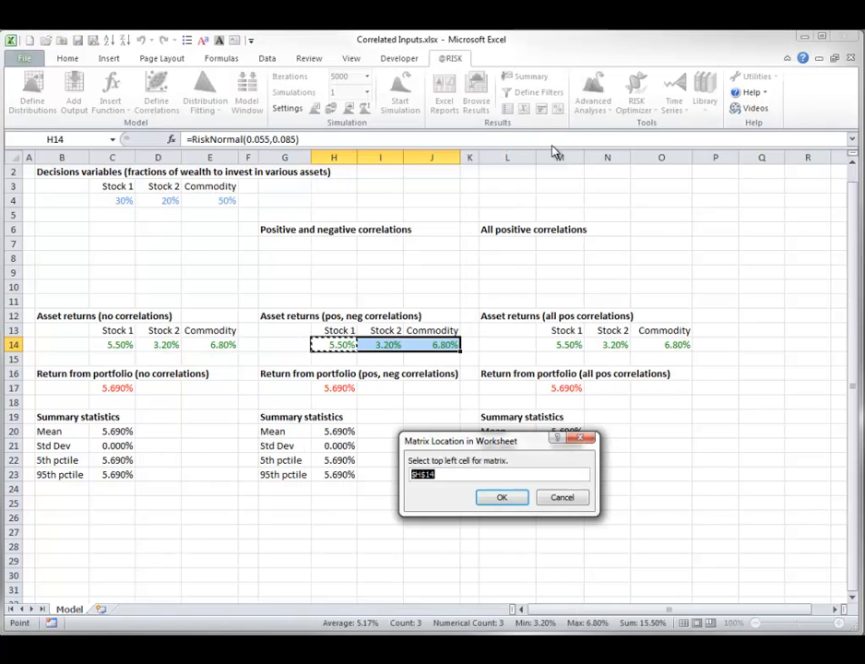
left_click(285, 241)
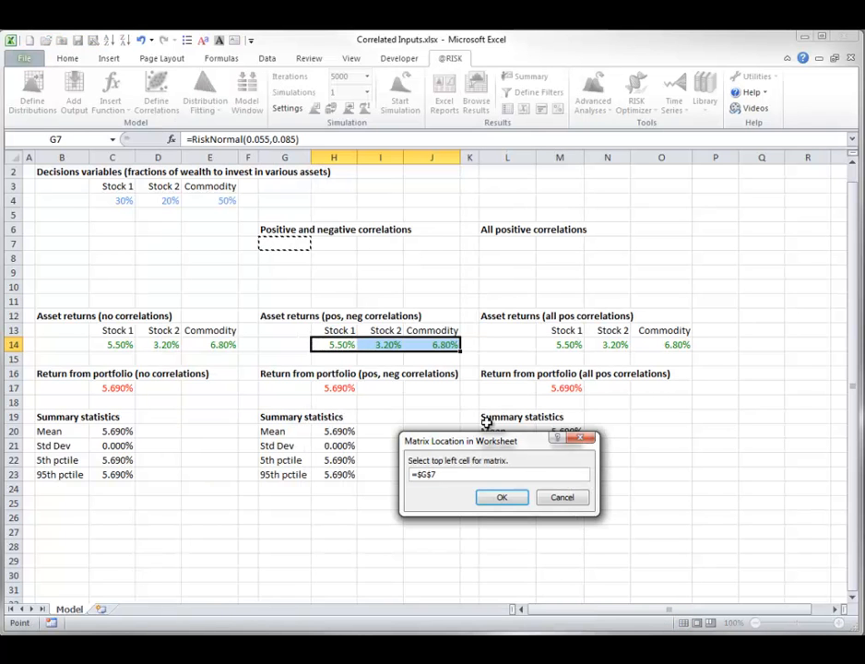
left_click(496, 499)
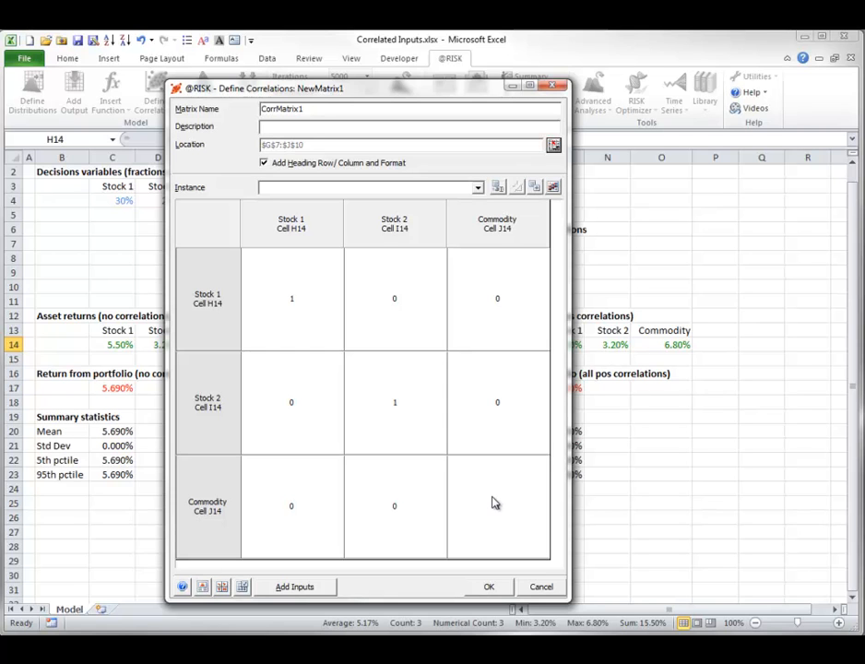
Step: Set CorrMatrix1's correlations to 0.8 for Stock 1–Stock 2, -0.6 for Stock 1–Commodity and -0.7 for Stock 2–Commodity, and create the matrix
left_click(295, 405)
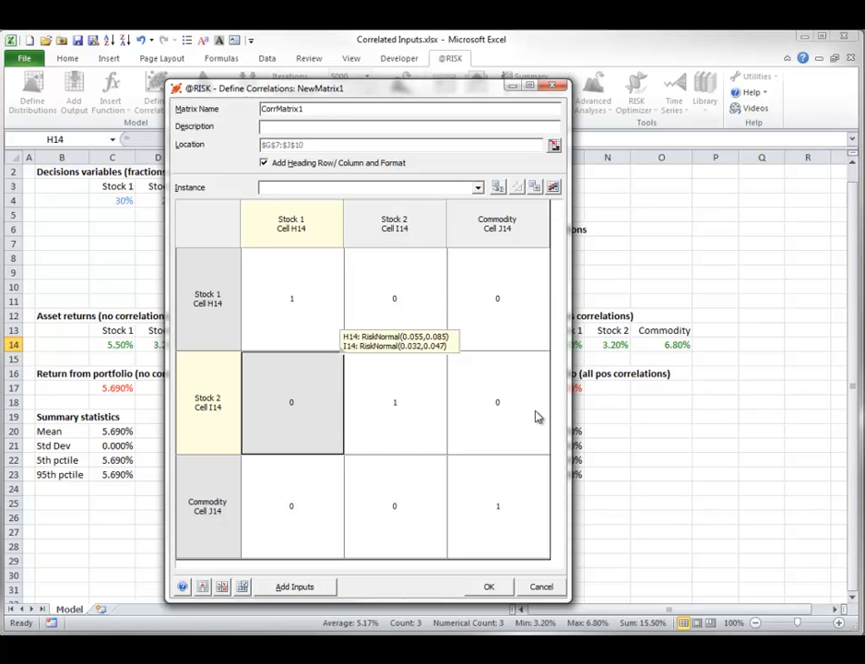
type(".8")
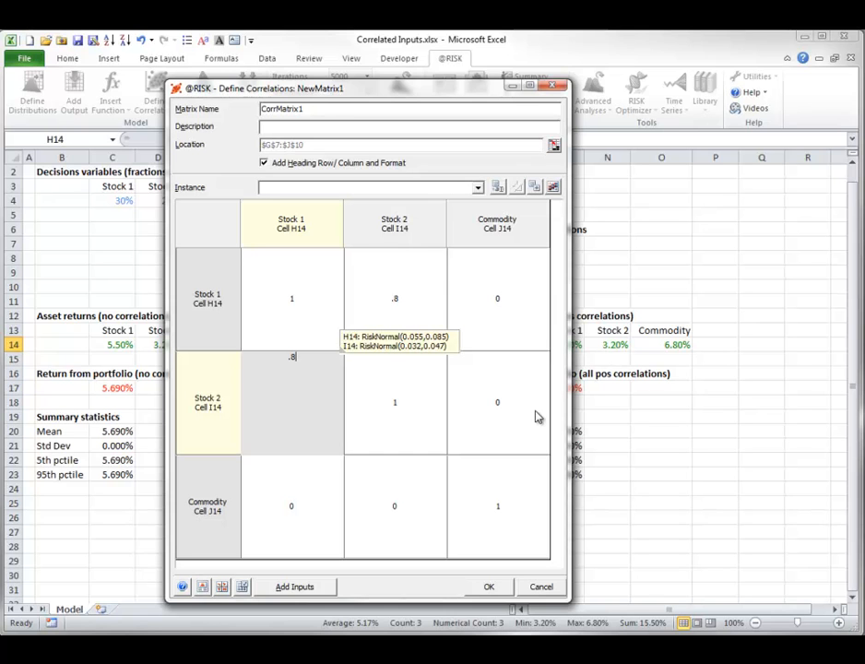
left_click(314, 499)
type("-.6")
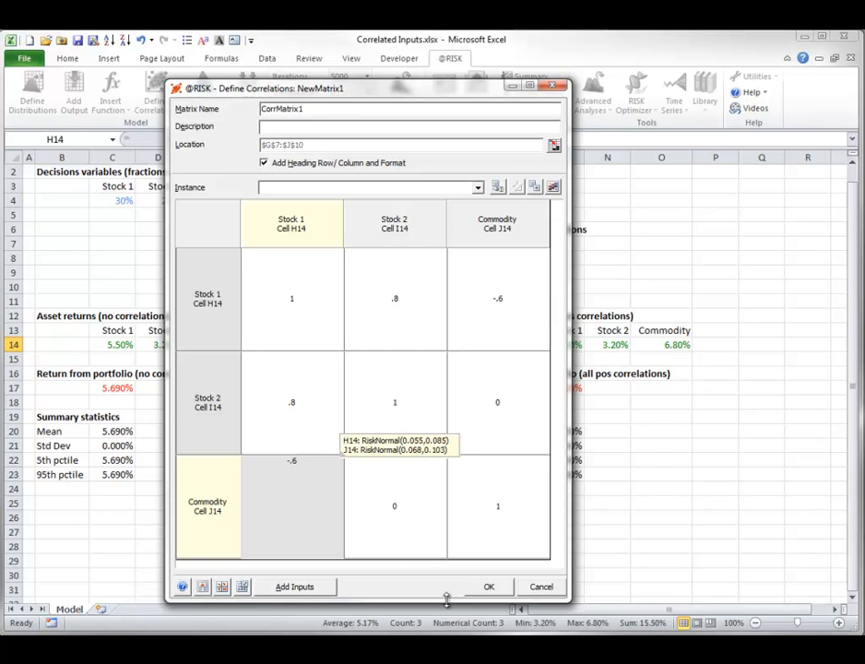
left_click(411, 499)
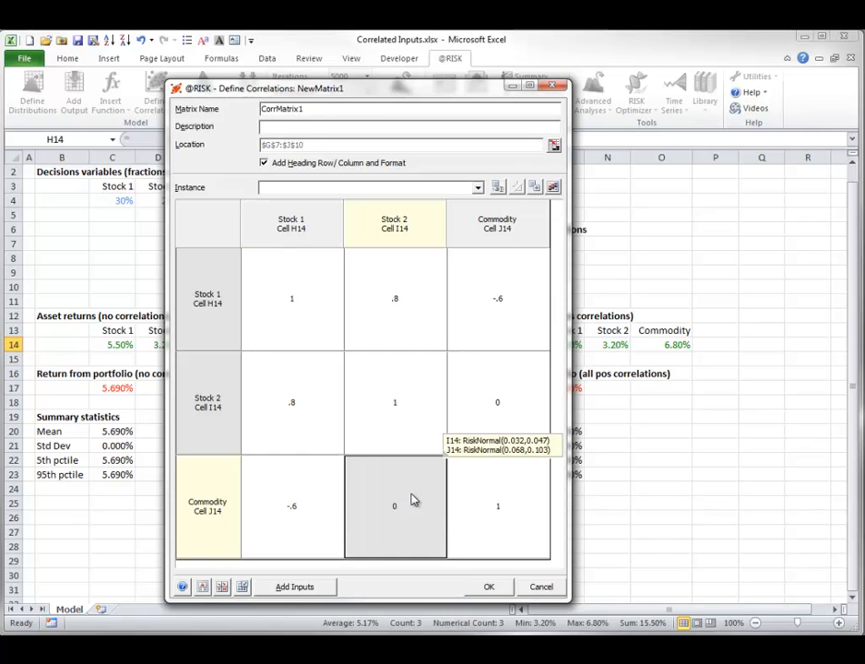
type("-.7")
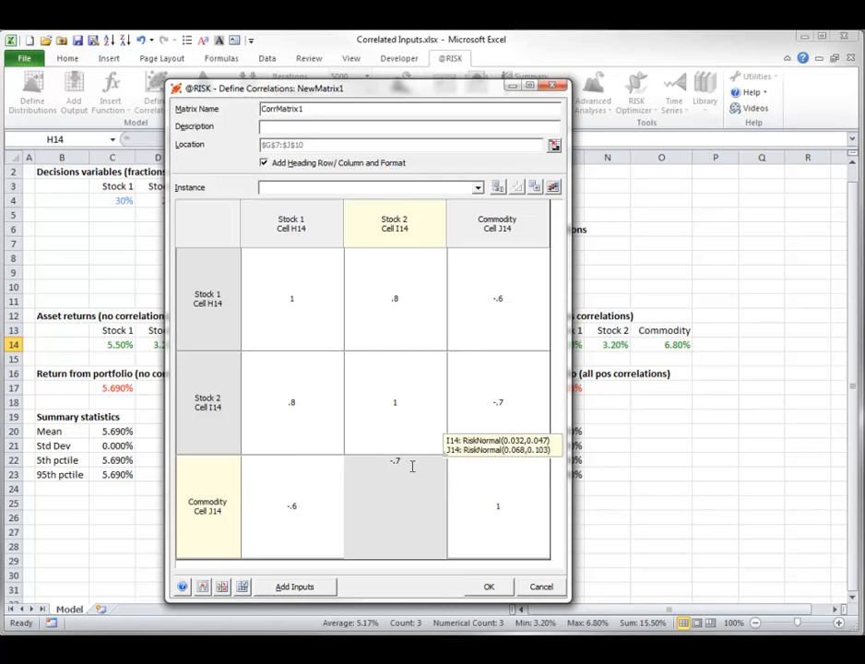
left_click(489, 588)
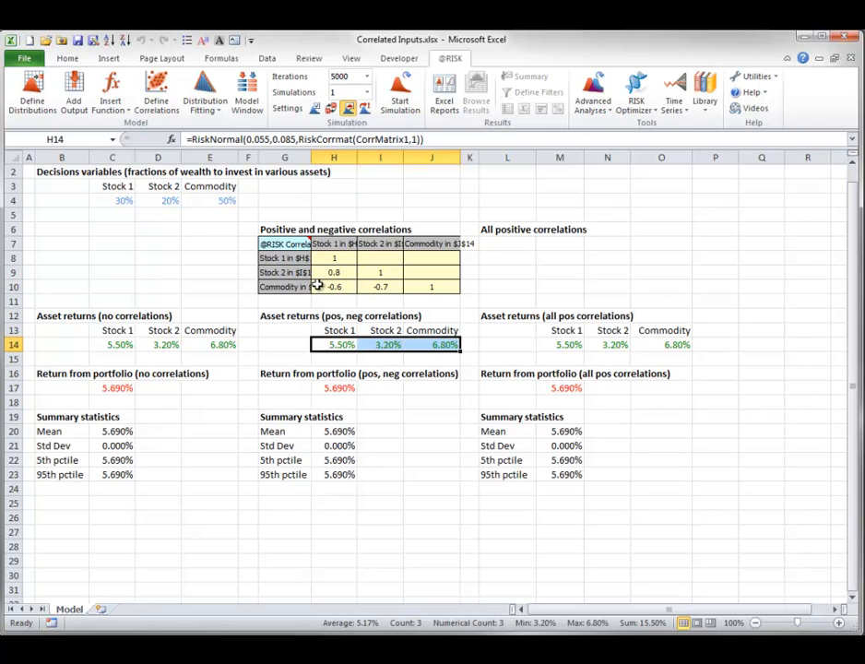
Step: Compare the uncorrelated Stock 2 return formula in D14 with the correlated return formulas in H14, I14 and J14
double_click(173, 346)
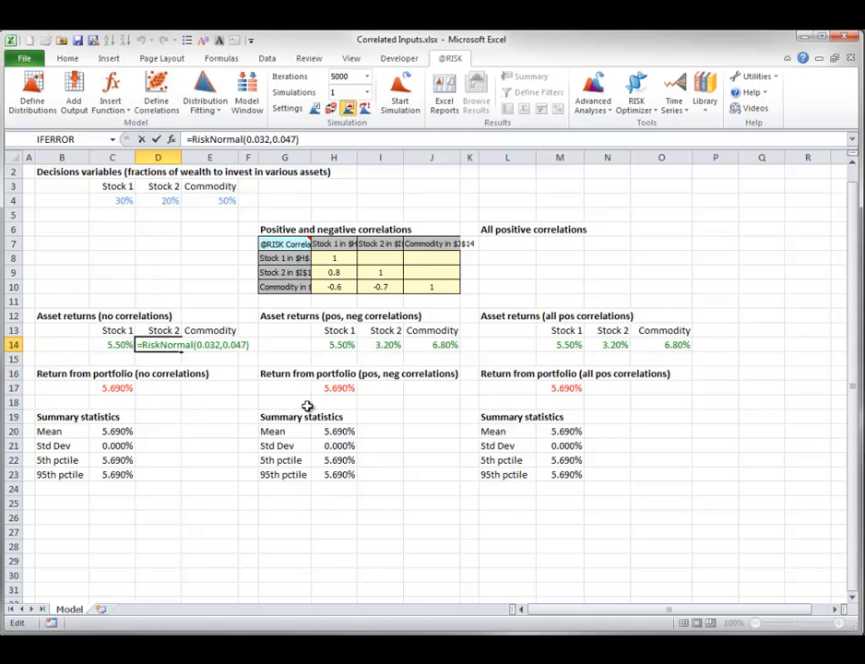
key("Escape")
double_click(384, 345)
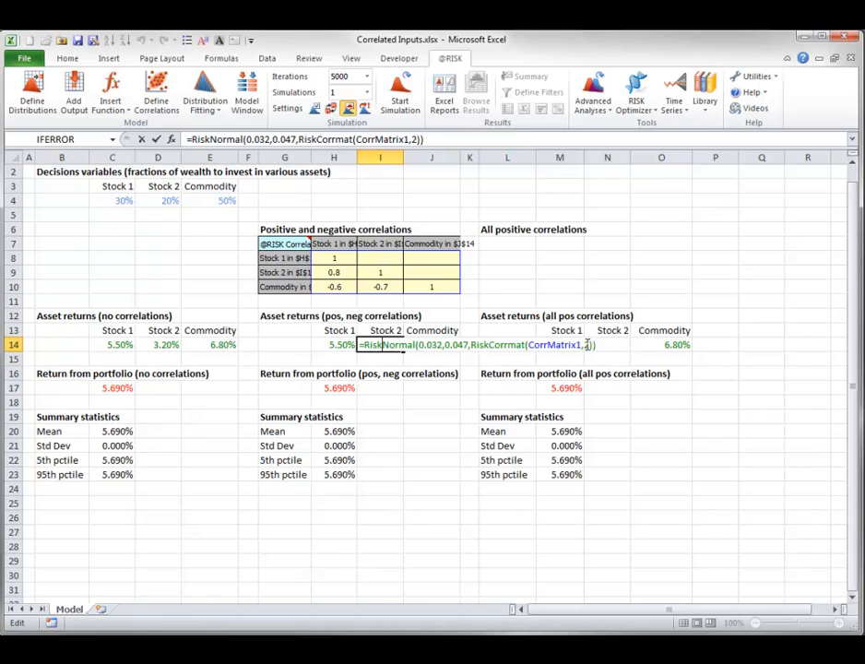
key("Escape")
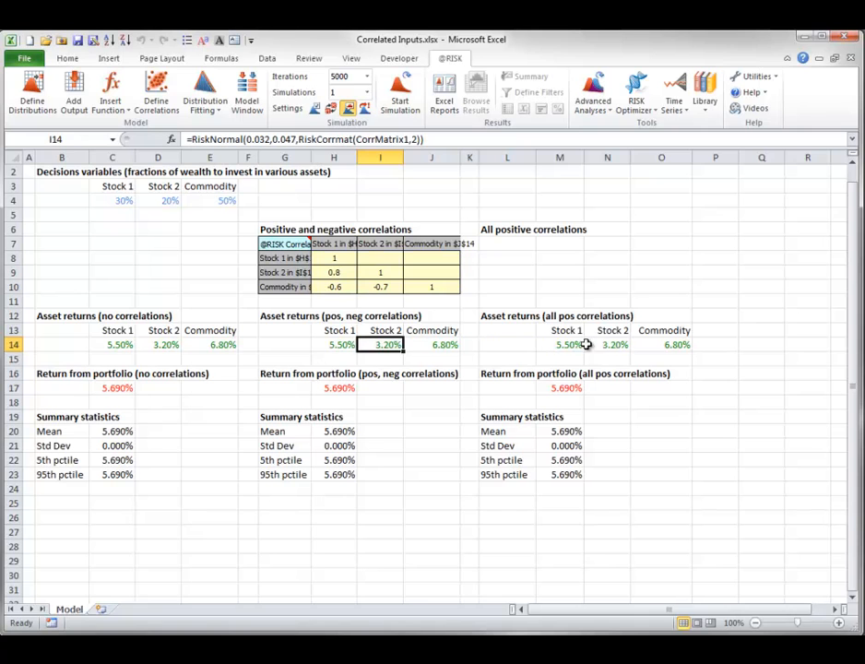
double_click(338, 345)
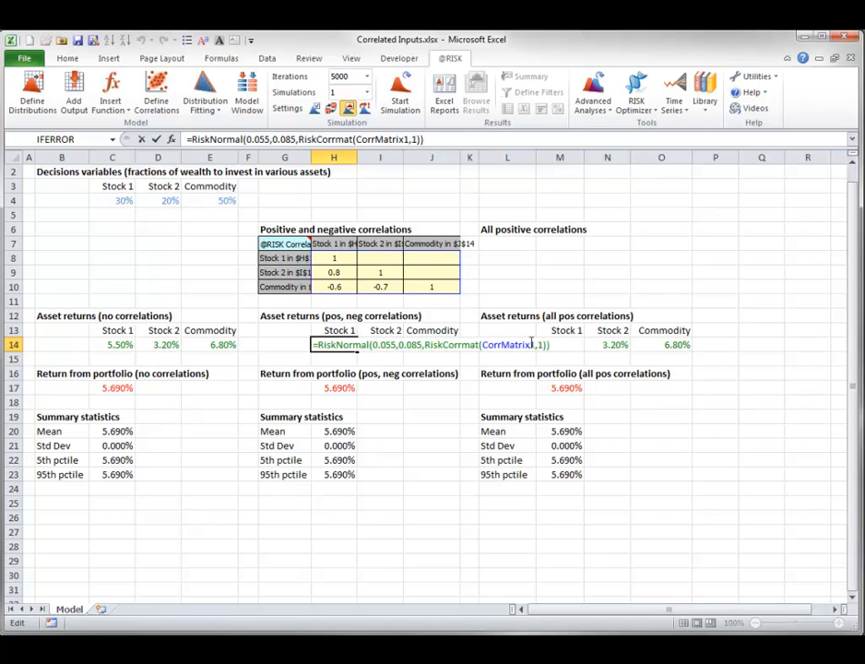
key("Escape")
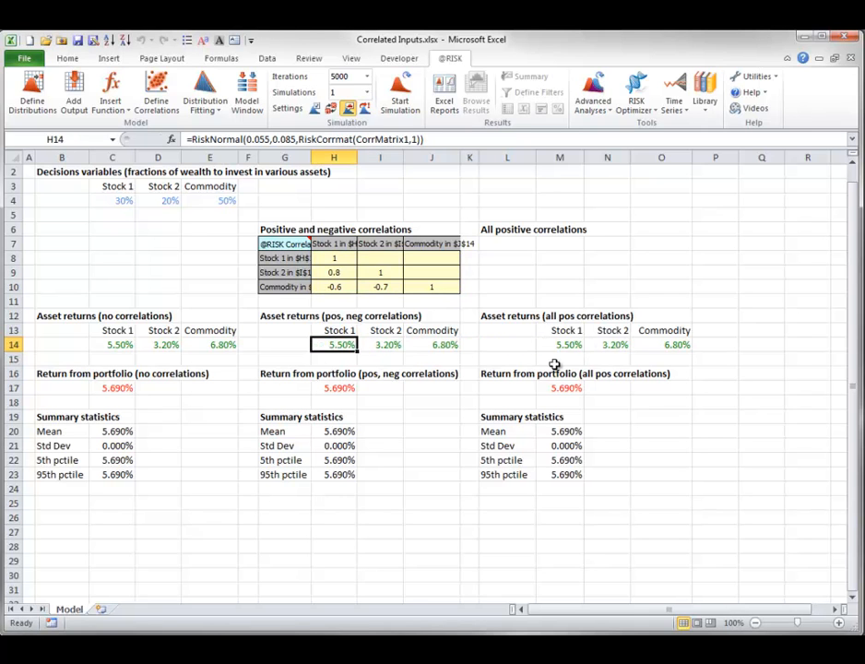
double_click(440, 345)
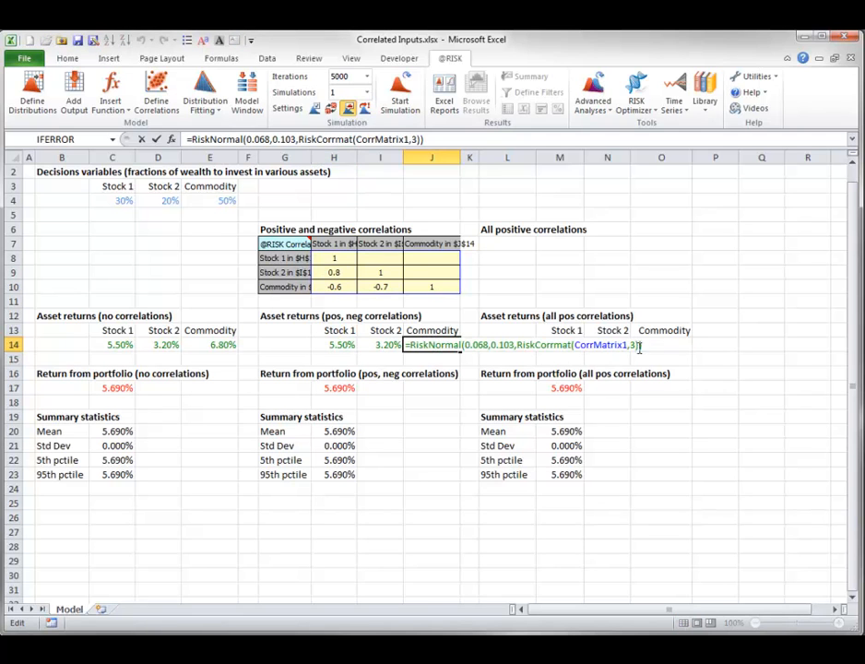
key("Escape")
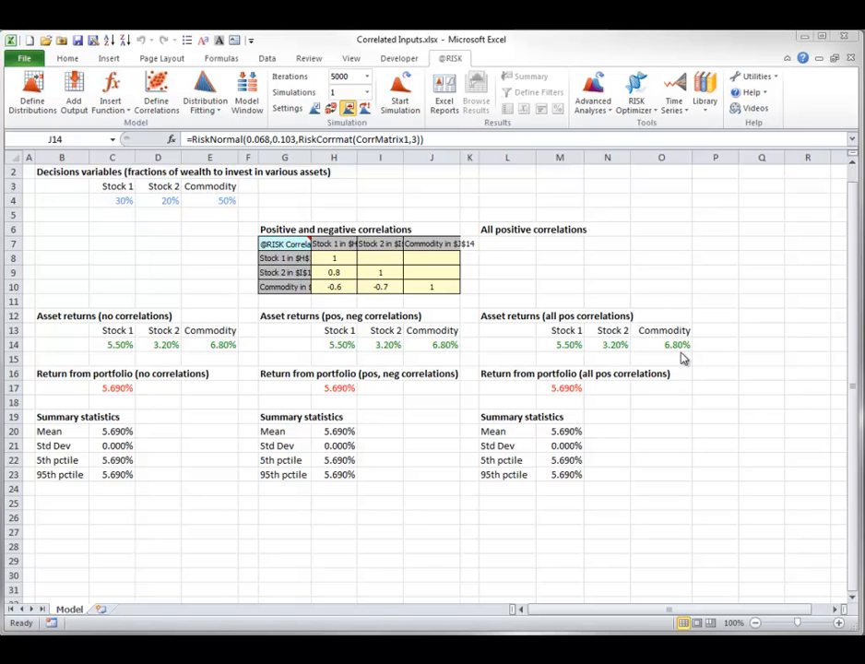
Step: Start a correlation matrix for the asset returns in M14:O14, named CorrMatrix2, with its top-left cell at L7
left_click_drag(563, 345, 663, 345)
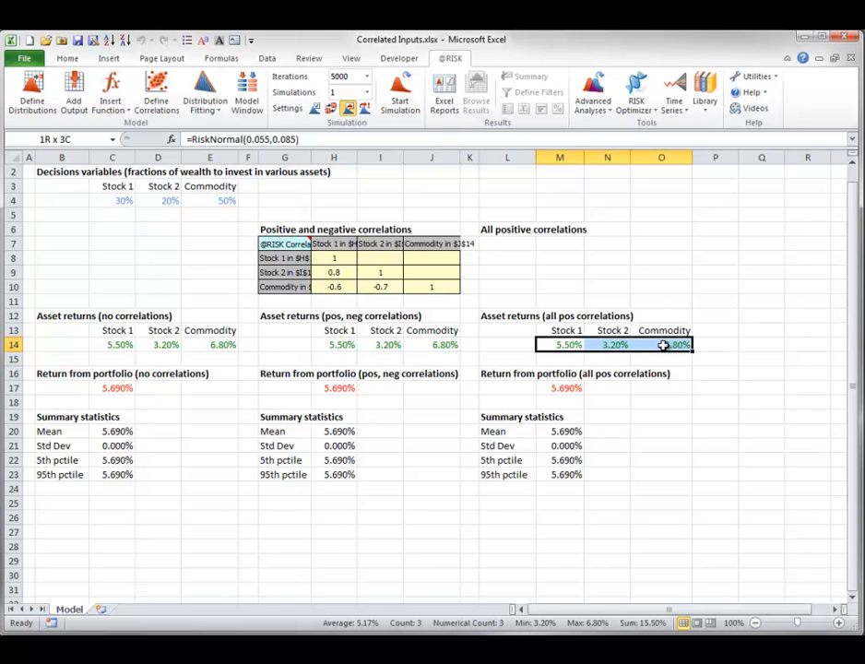
left_click(155, 95)
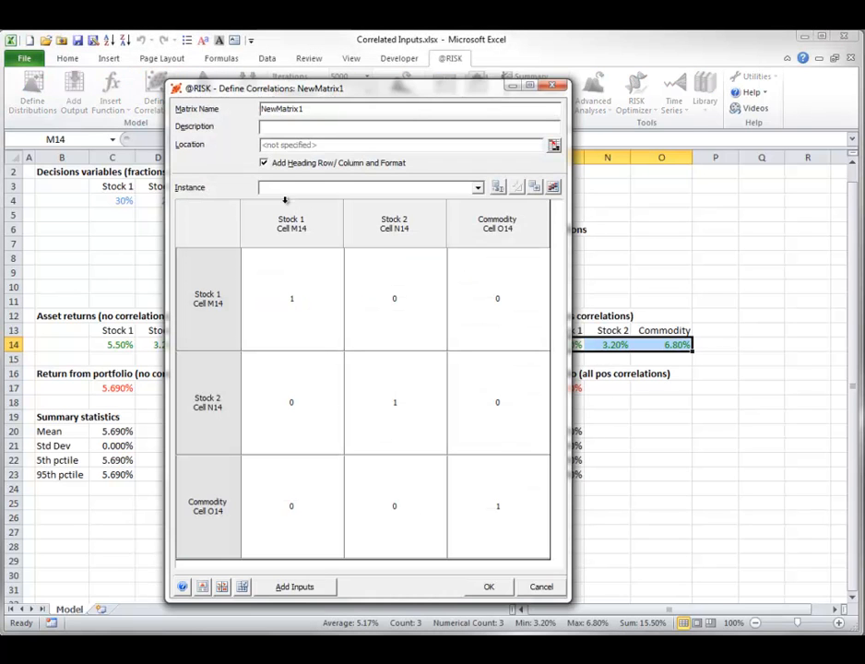
left_click_drag(309, 109, 83, 99)
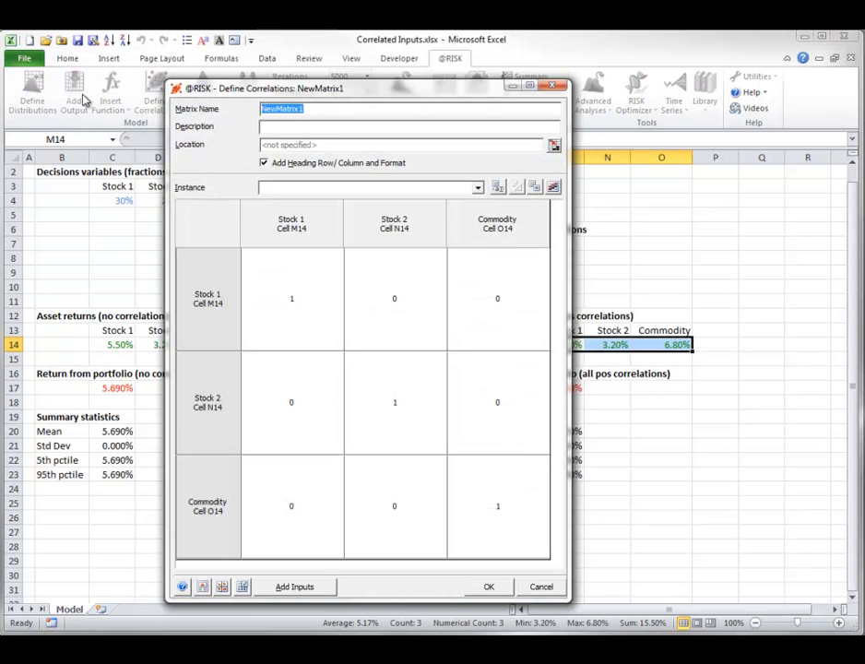
type("Corr")
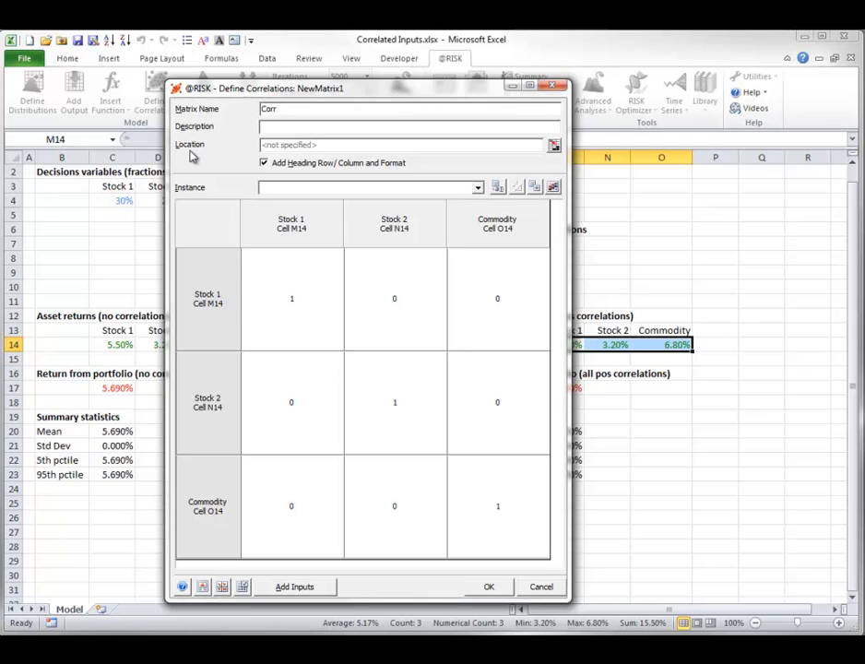
type("Matrix2")
left_click(552, 146)
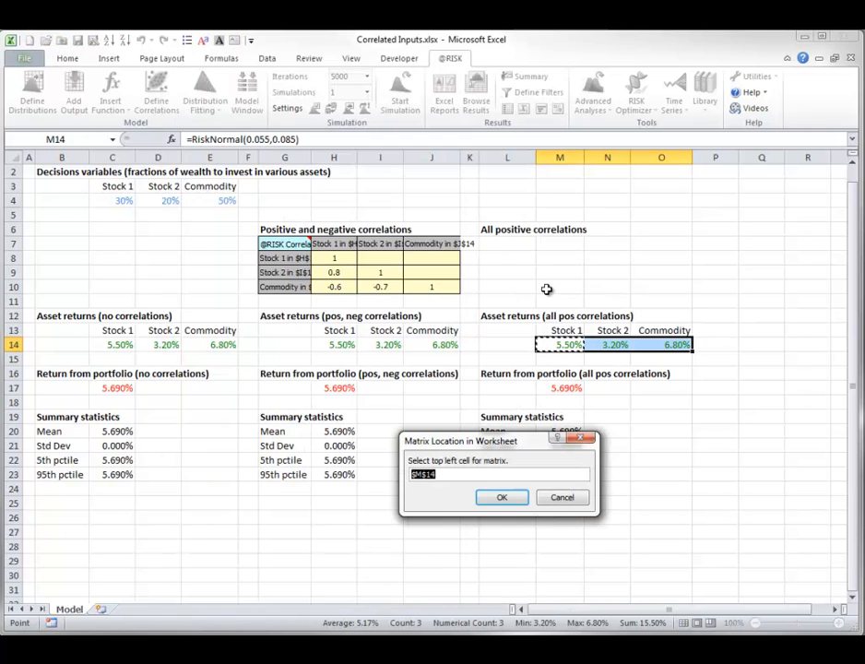
left_click(506, 248)
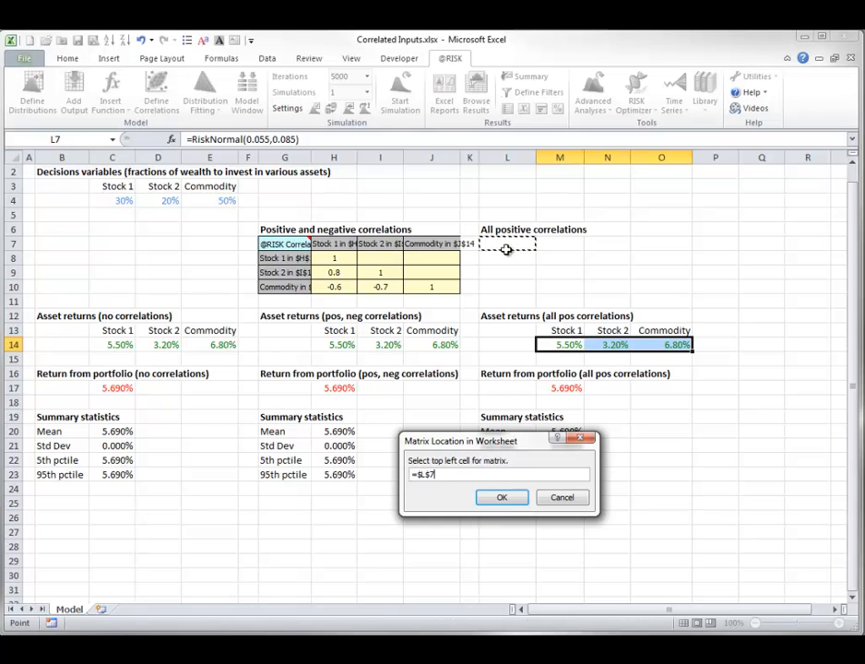
left_click(502, 497)
Step: Set CorrMatrix2's correlations to 0.8 for Stock 1–Stock 2, 0.6 for Stock 1–Commodity and 0.7 for Stock 2–Commodity, and create the matrix
left_click(306, 400)
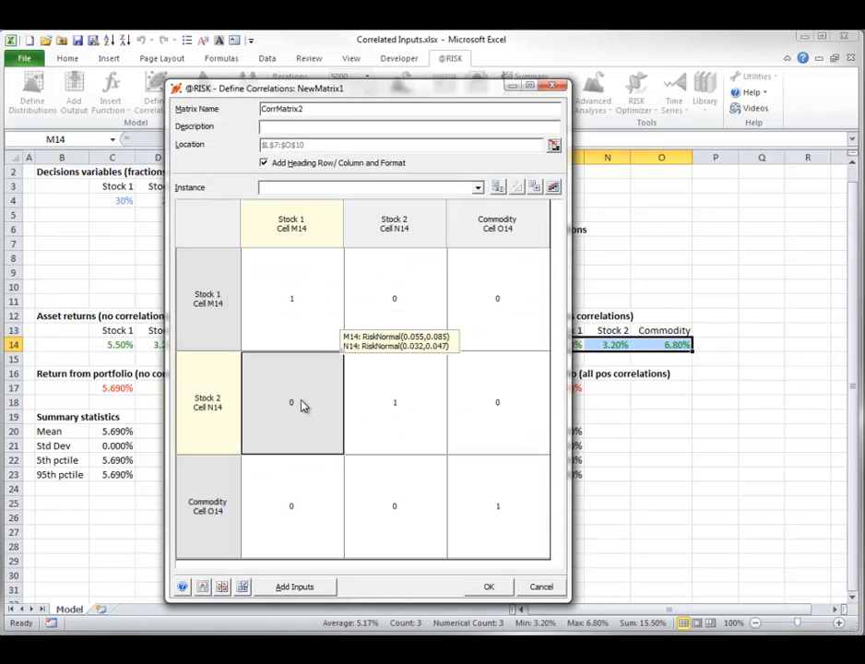
type(".8")
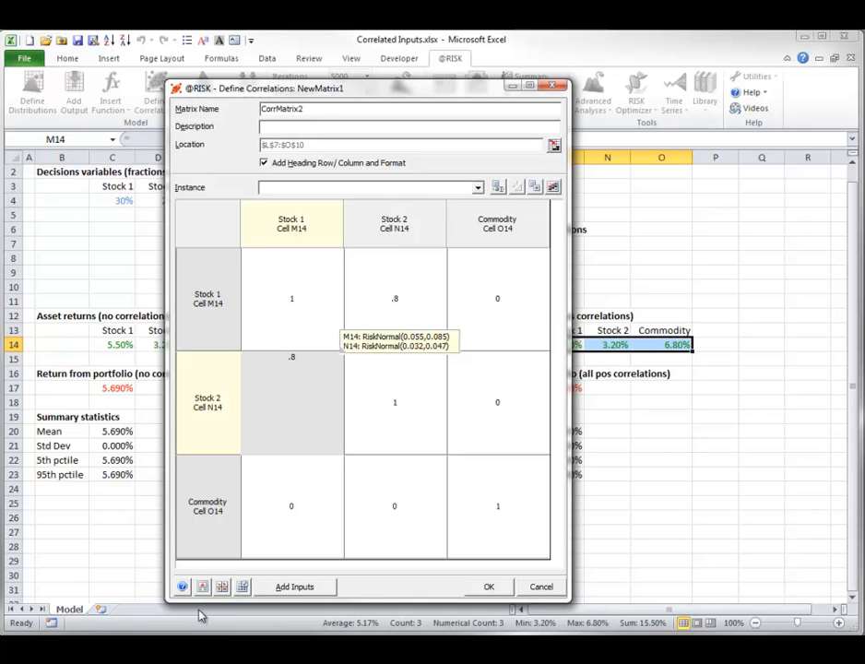
left_click(293, 509)
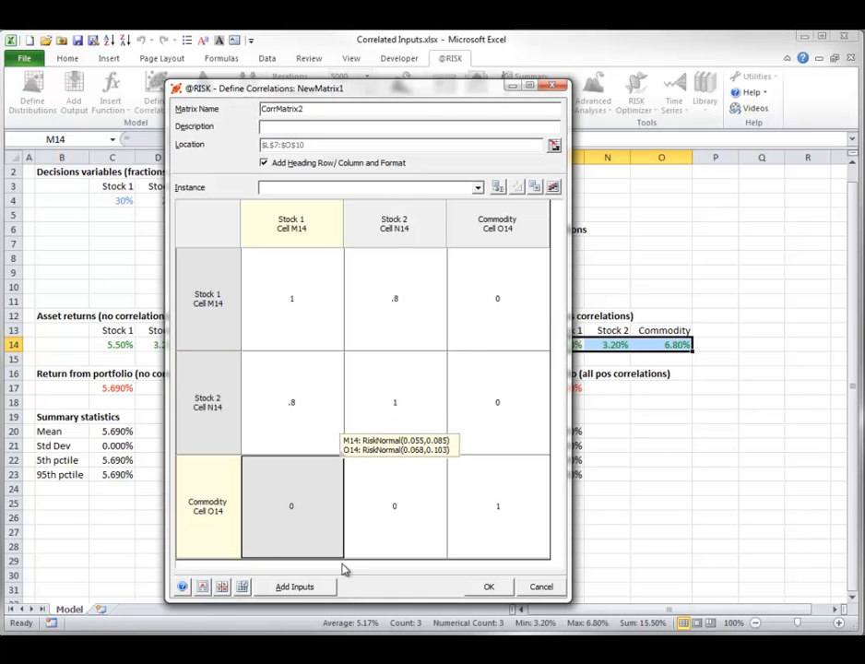
type(".6")
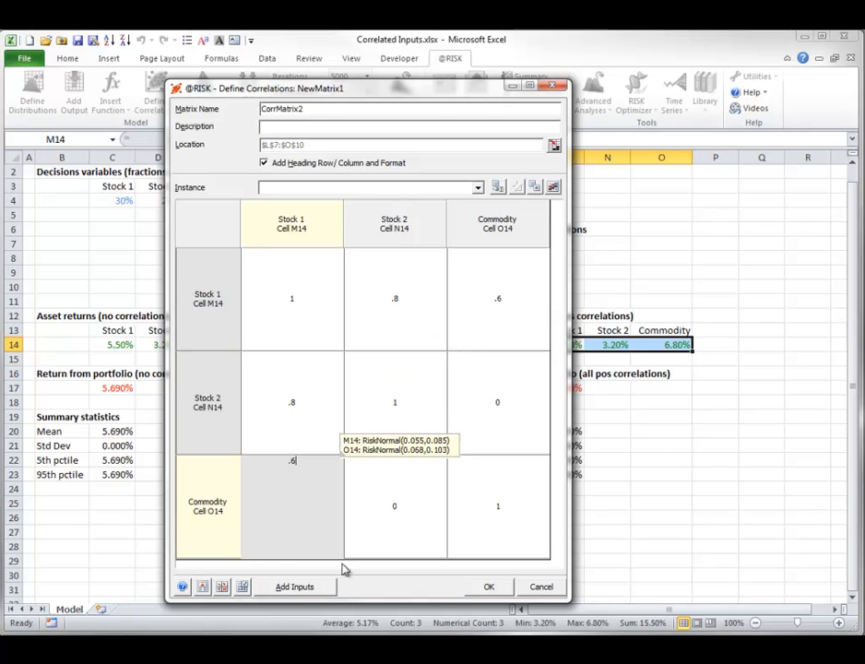
left_click(387, 526)
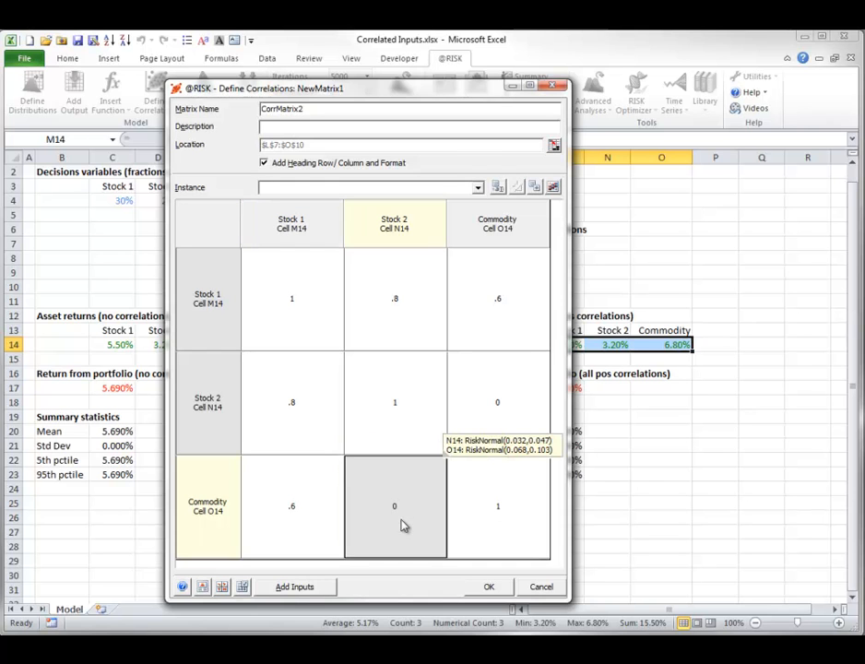
type(".7")
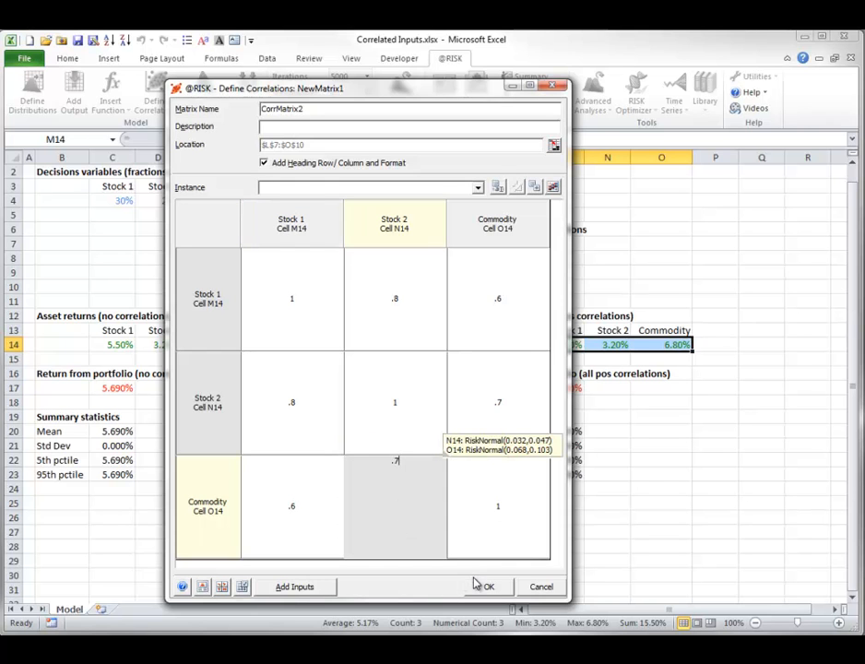
left_click(484, 588)
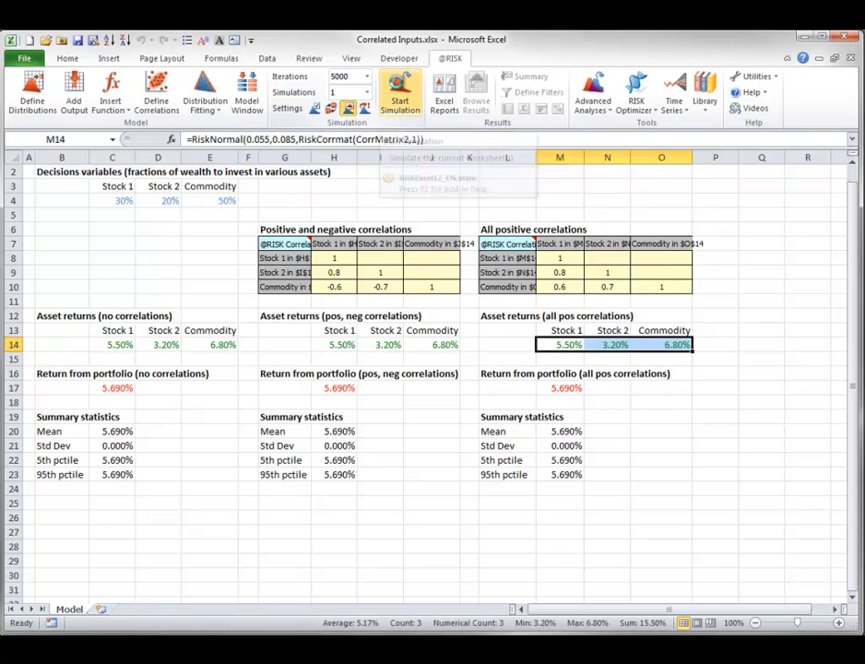
Step: Run the simulation with 5000 iterations and move the Stock 1 results graph clear of the summary statistics
left_click(399, 85)
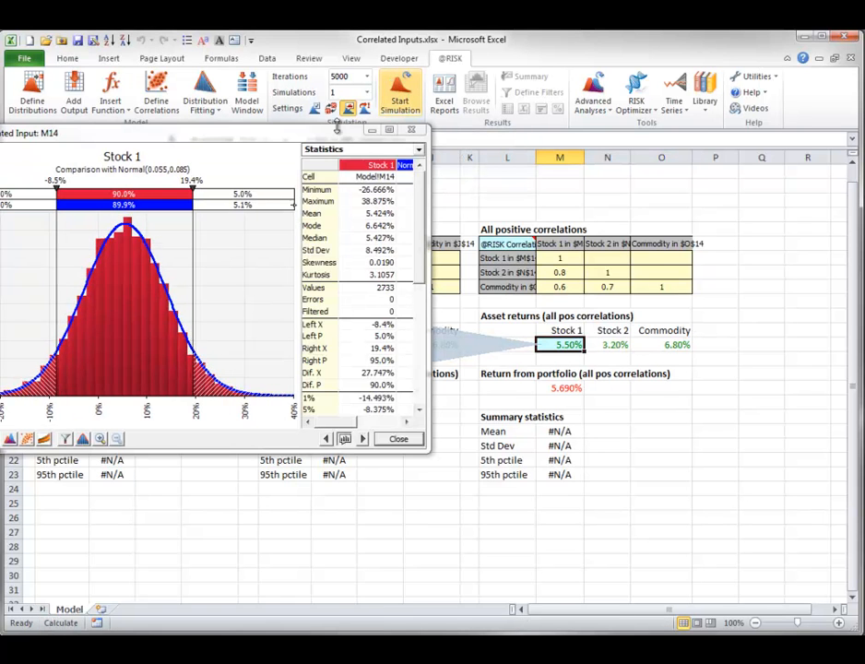
left_click_drag(292, 139, 517, 109)
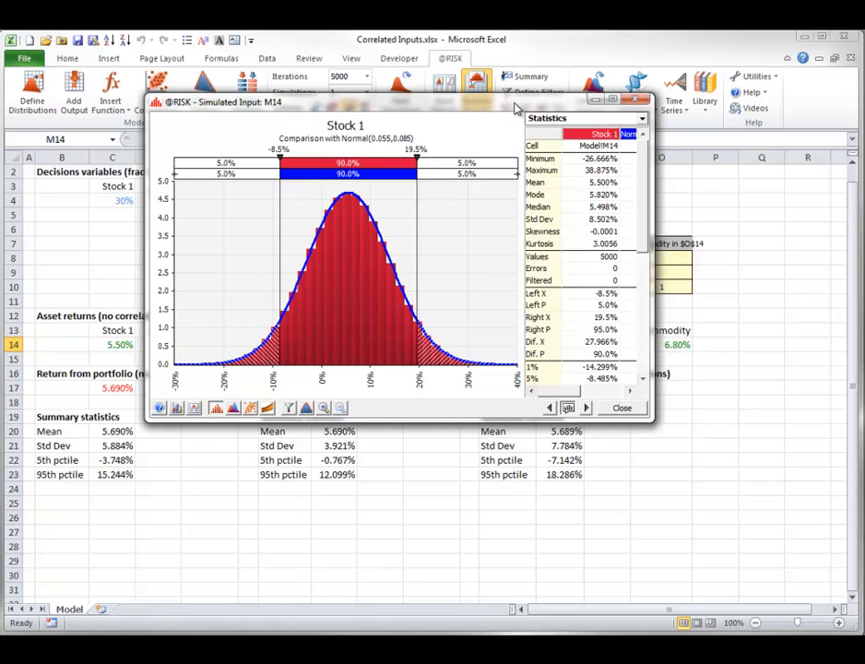
left_click_drag(440, 107, 473, 56)
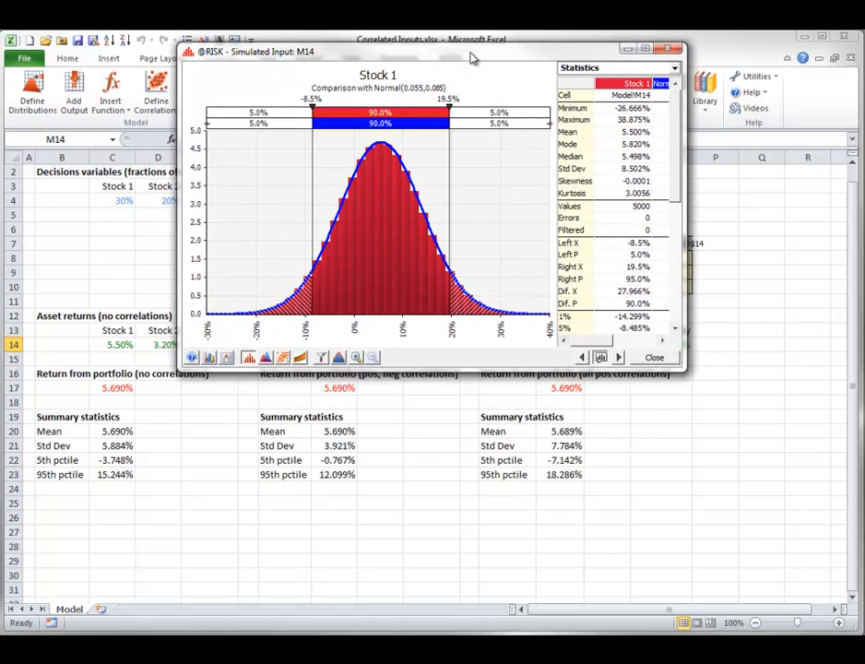
Step: Browse the simulated return distributions of the three portfolios in C17, H17 and M17, then close the results graph
left_click(111, 385)
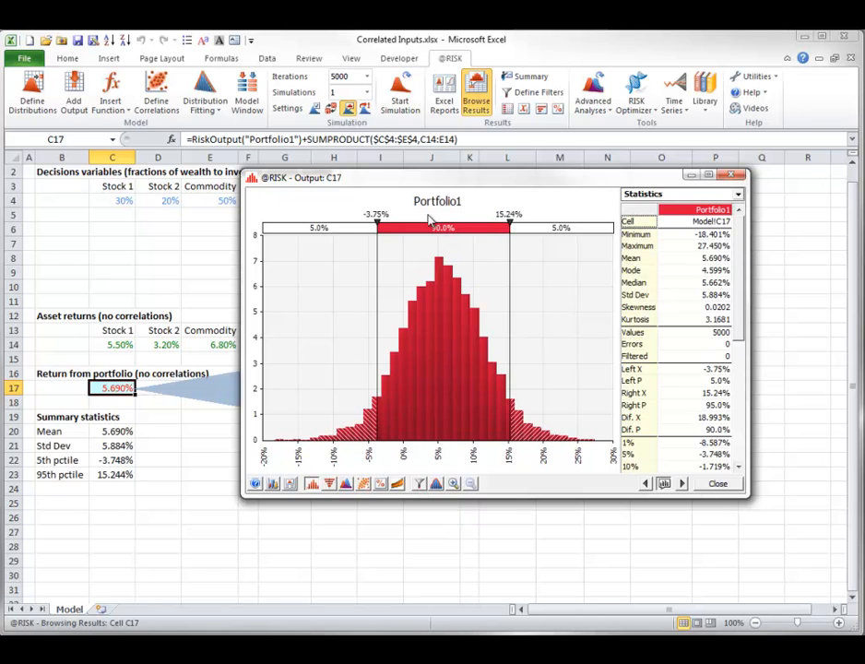
left_click_drag(436, 178, 353, 65)
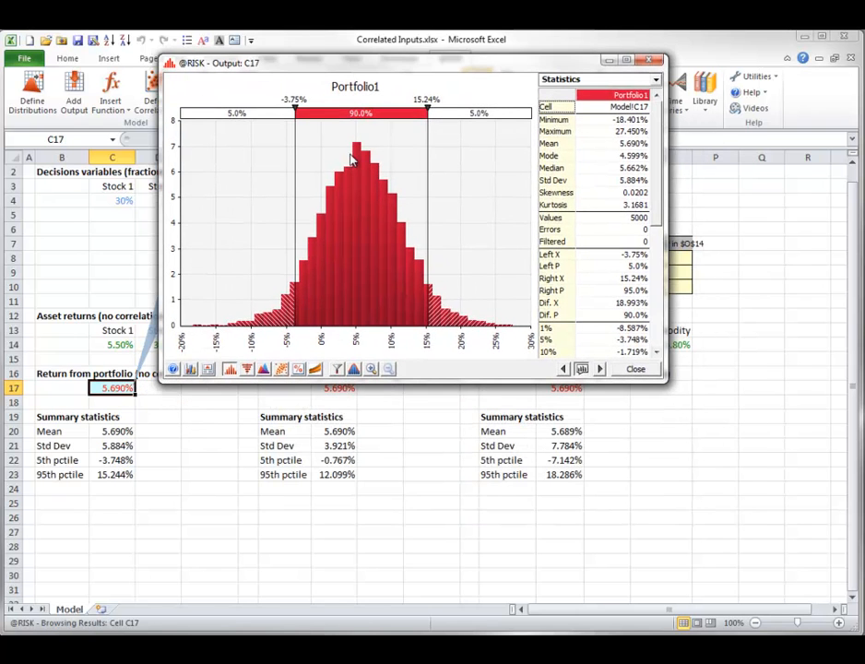
left_click(338, 391)
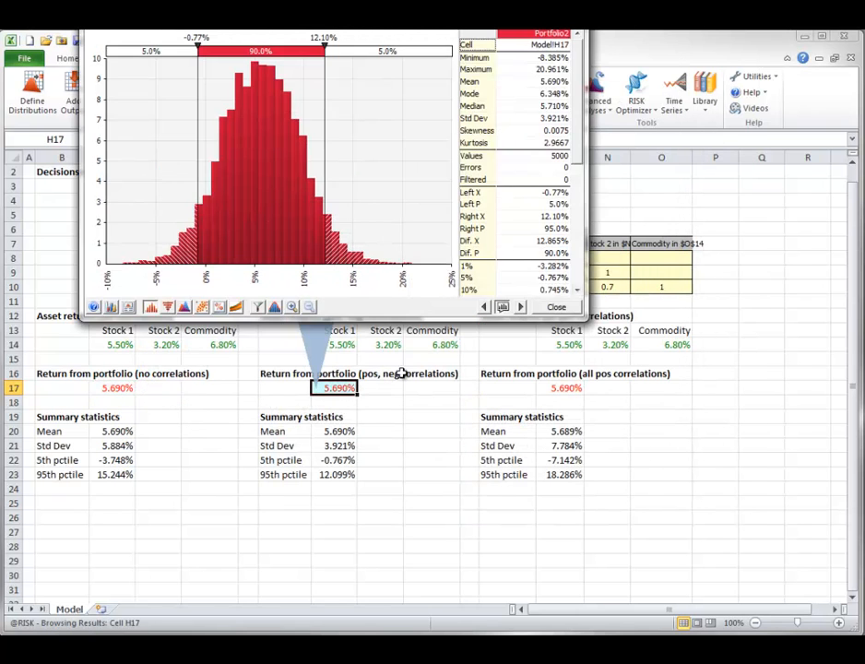
left_click_drag(318, 9, 385, 85)
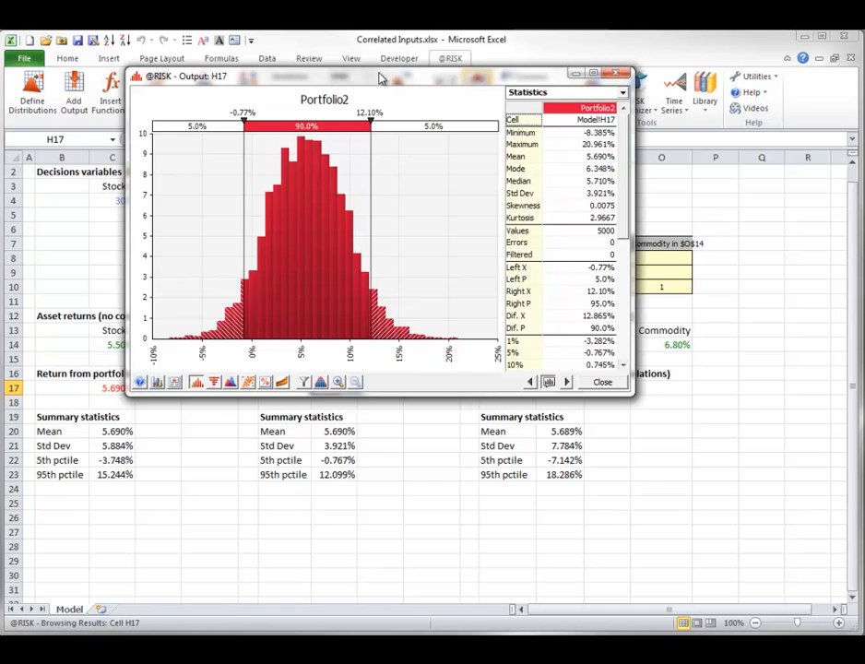
left_click_drag(378, 79, 336, 53)
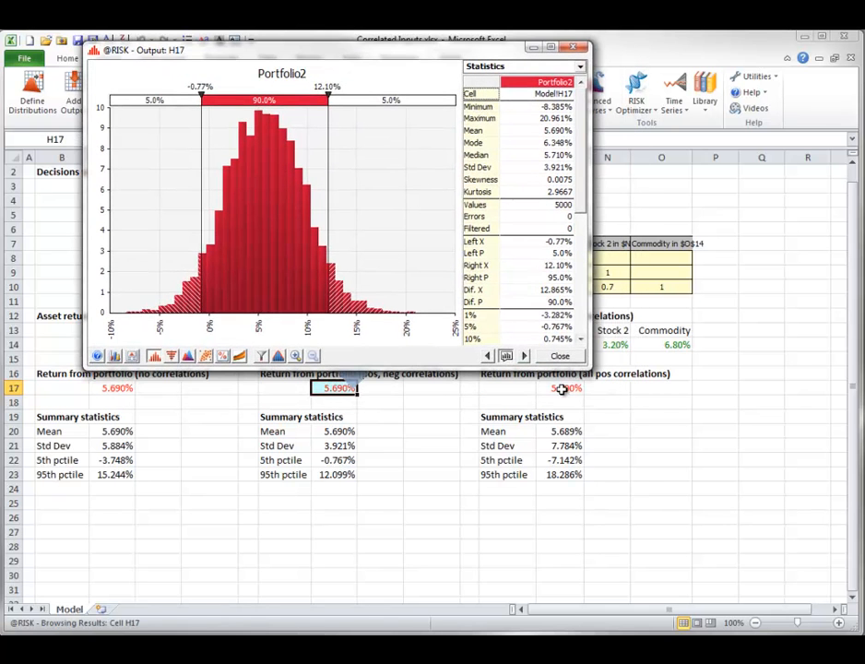
left_click(562, 389)
left_click_drag(292, 182, 505, 166)
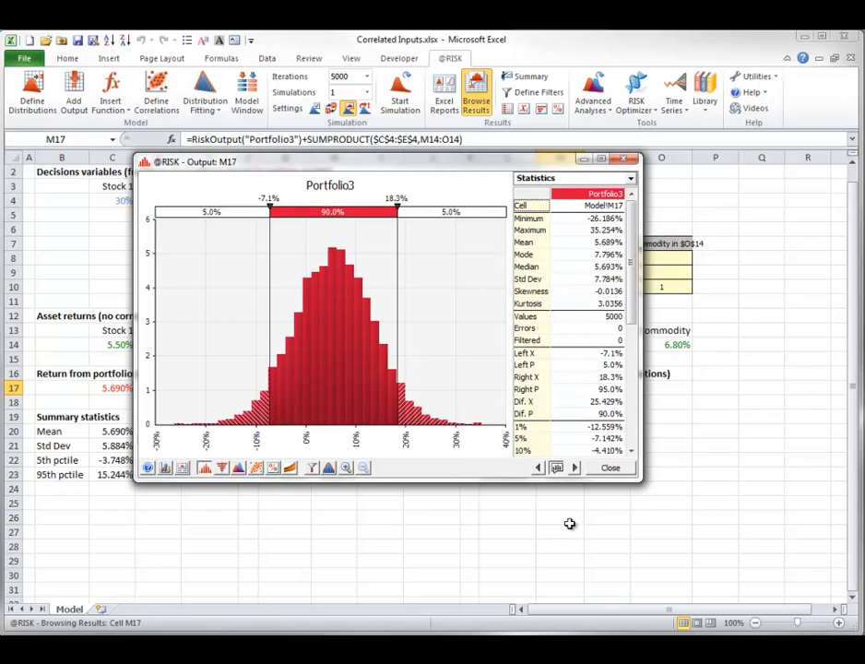
left_click(609, 468)
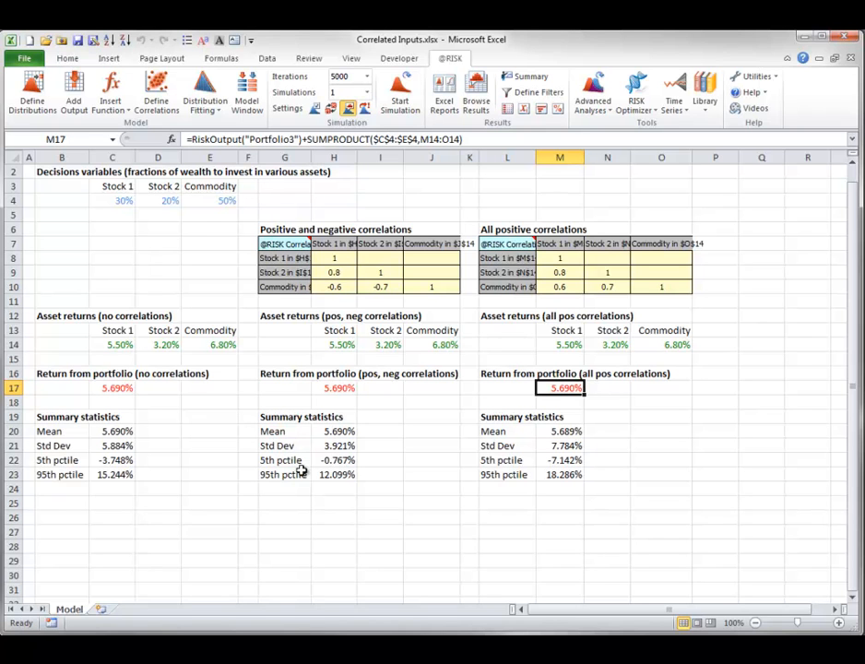
Step: Compare the mean portfolio returns in C20, H20 and M20 across the three correlation cases
left_click(118, 431)
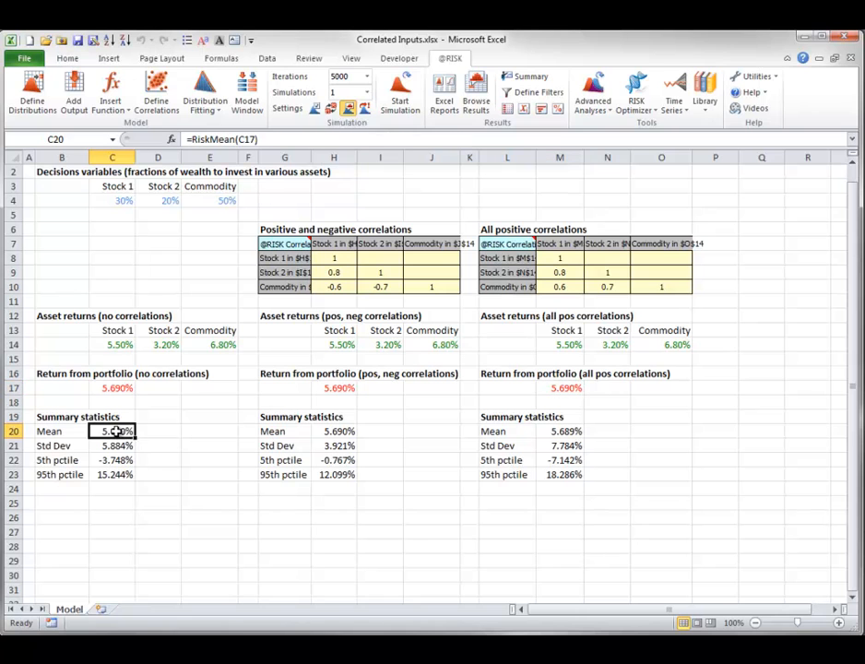
left_click(343, 431)
left_click(579, 431)
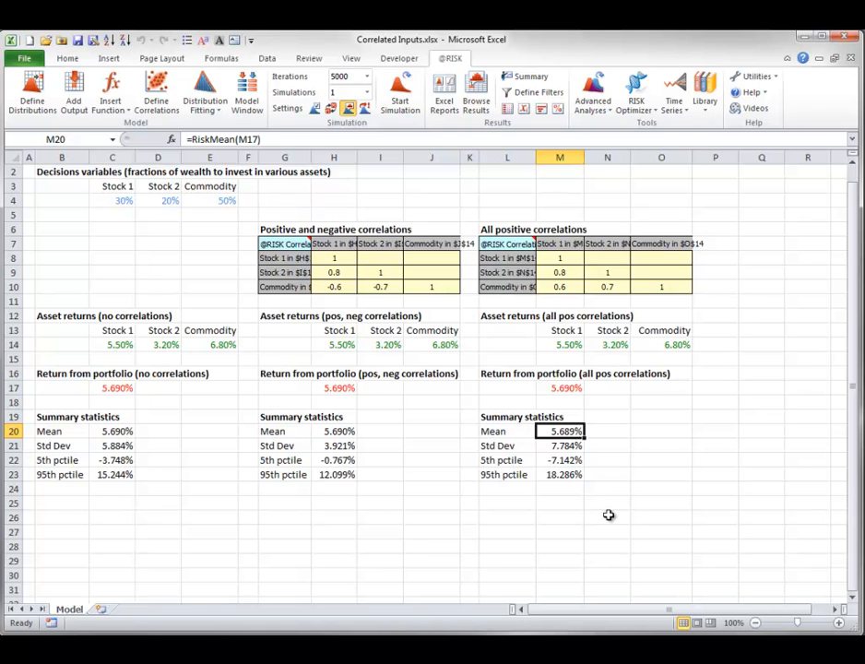
Step: Compare the standard deviation and the 5th and 95th percentiles of the mixed-correlation portfolio with those of the uncorrelated portfolio
left_click(348, 447)
left_click(101, 445)
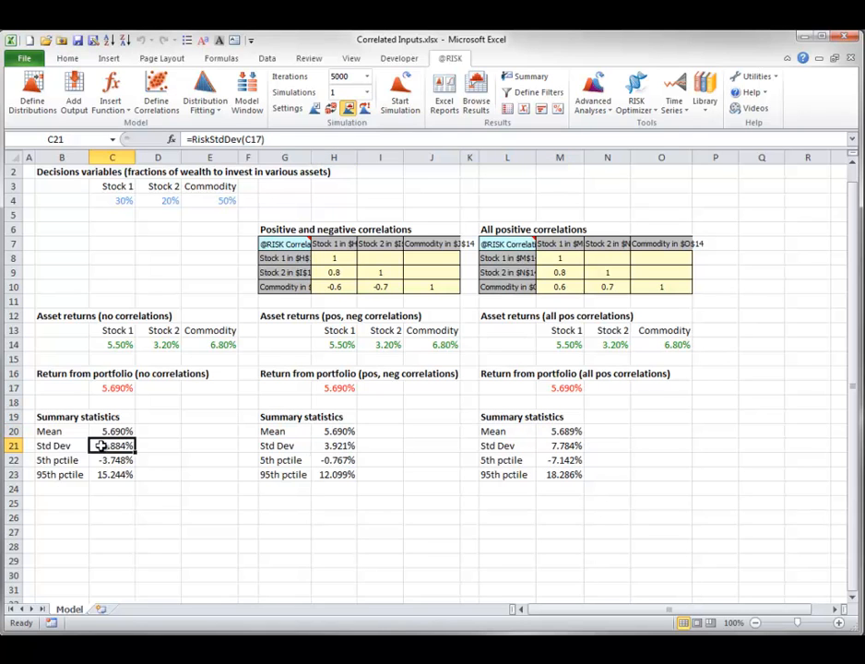
left_click(328, 460)
left_click(113, 461)
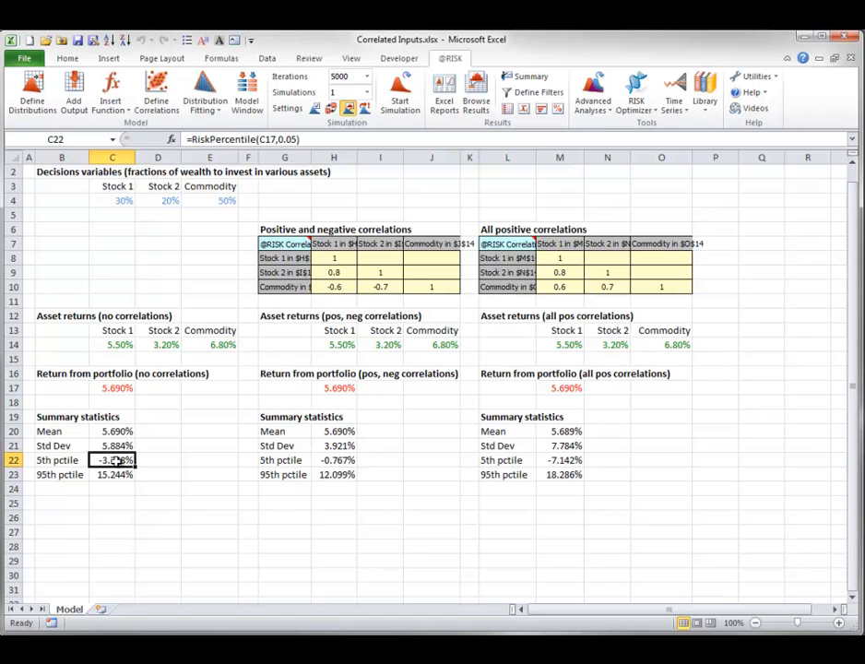
left_click(337, 475)
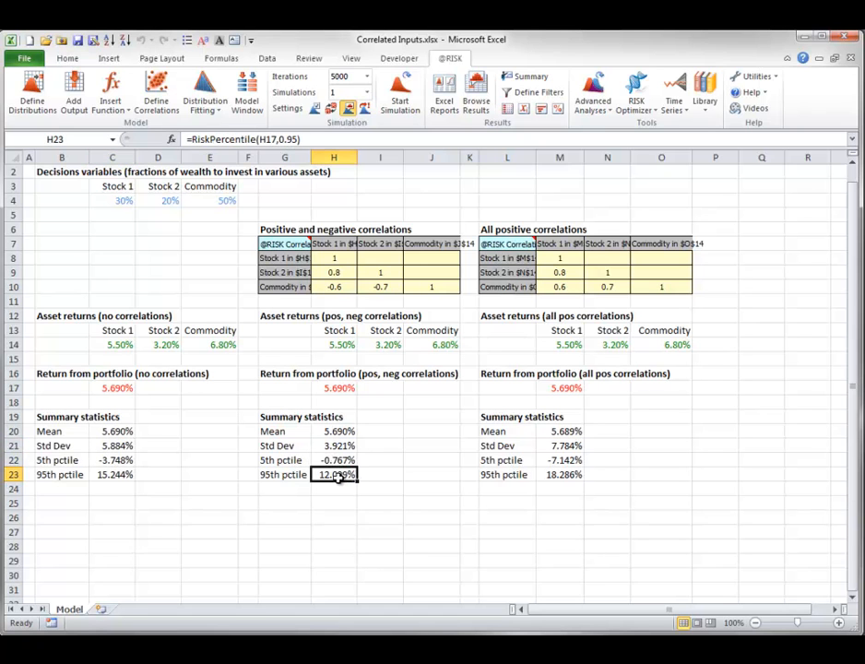
left_click(115, 475)
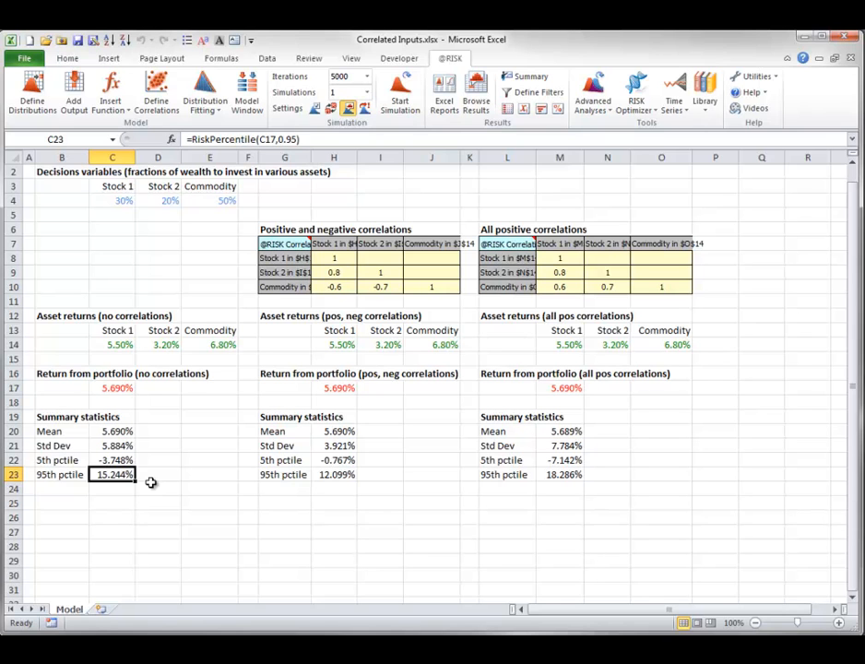
Step: Compare the standard deviation and the 5th and 95th percentiles of the all-positive-correlation portfolio with those of the uncorrelated portfolio
left_click(554, 446)
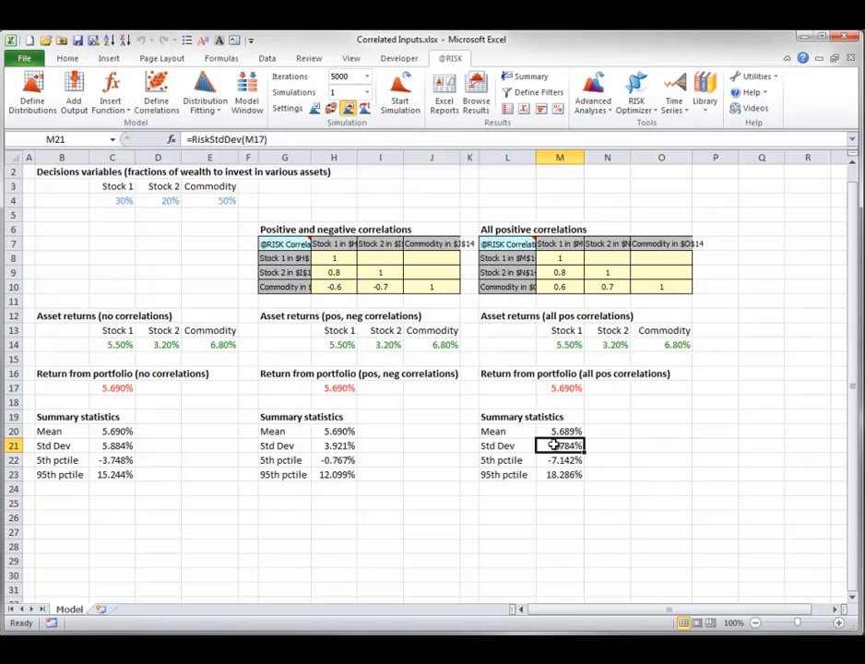
left_click(118, 446)
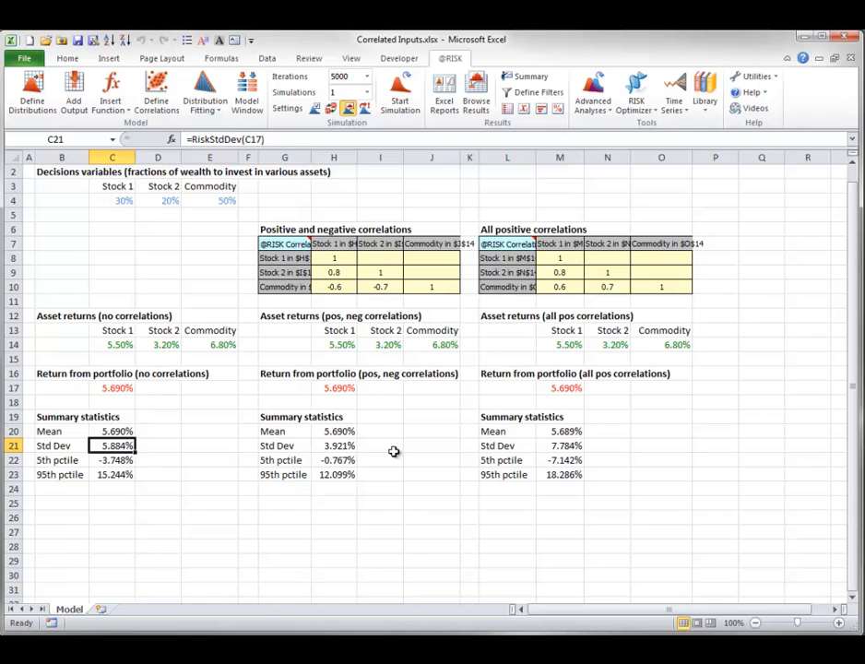
left_click(567, 461)
left_click(111, 461)
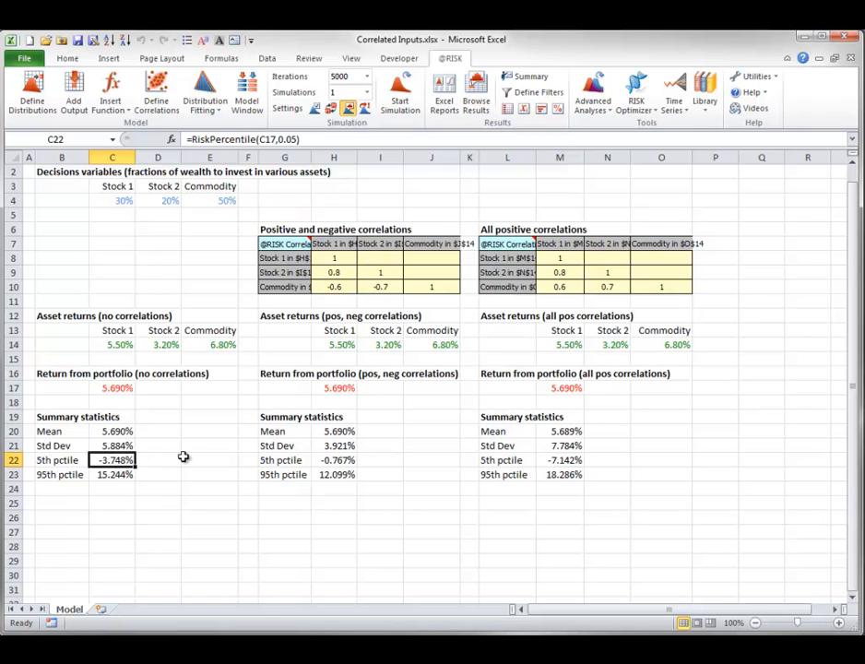
left_click(564, 473)
left_click(118, 472)
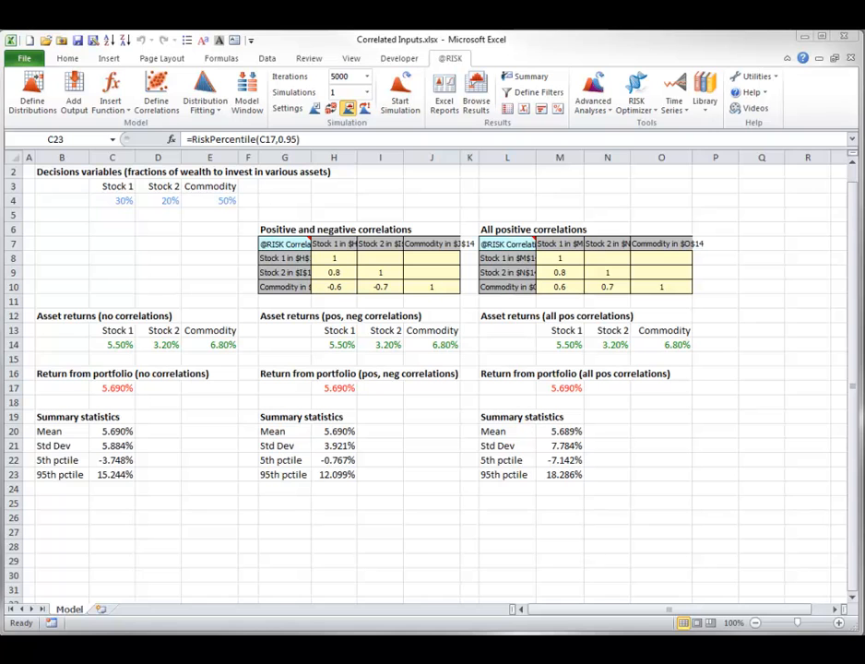
Step: Browse the simulated correlations and scatter plots for CorrMatrix1, comparing them with the specified correlations, and close the results window
left_click(334, 272)
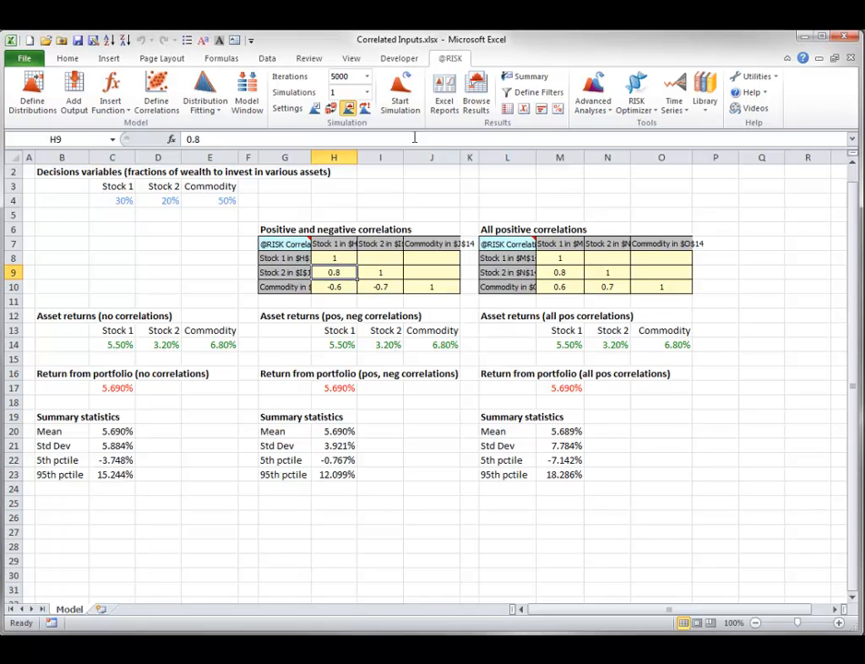
left_click(488, 89)
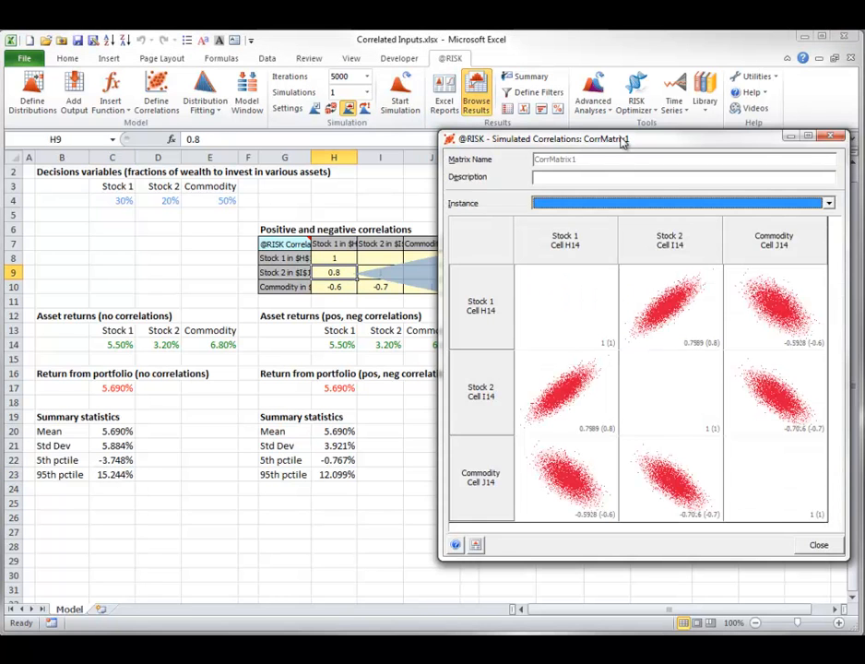
left_click_drag(621, 145, 465, 148)
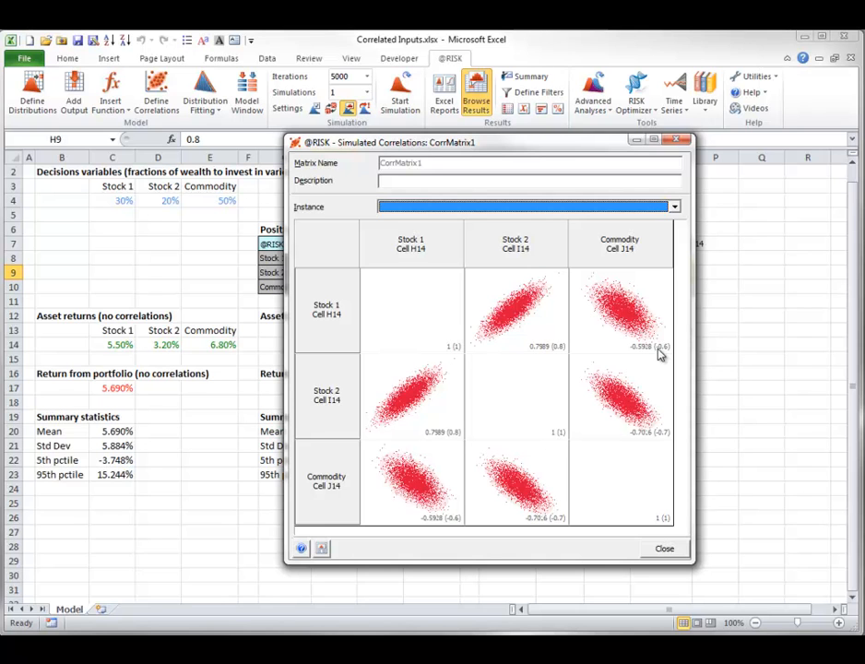
left_click(665, 548)
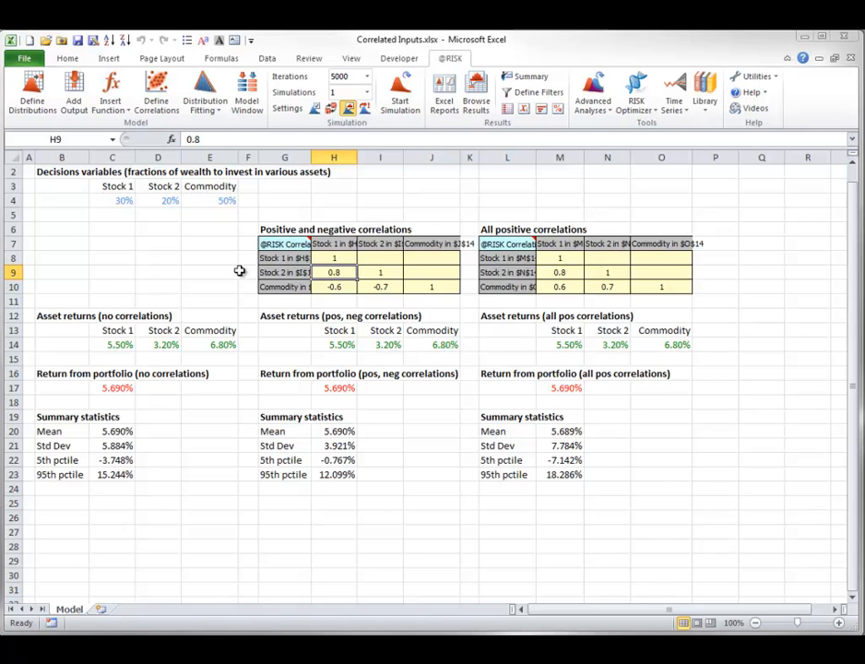
Step: Define a correlation matrix for the uncorrelated returns C14:E14 with Stock 1–Stock 2 at -0.1 and both stock–Commodity correlations at 0.9
left_click(130, 345)
left_click_drag(134, 345, 216, 346)
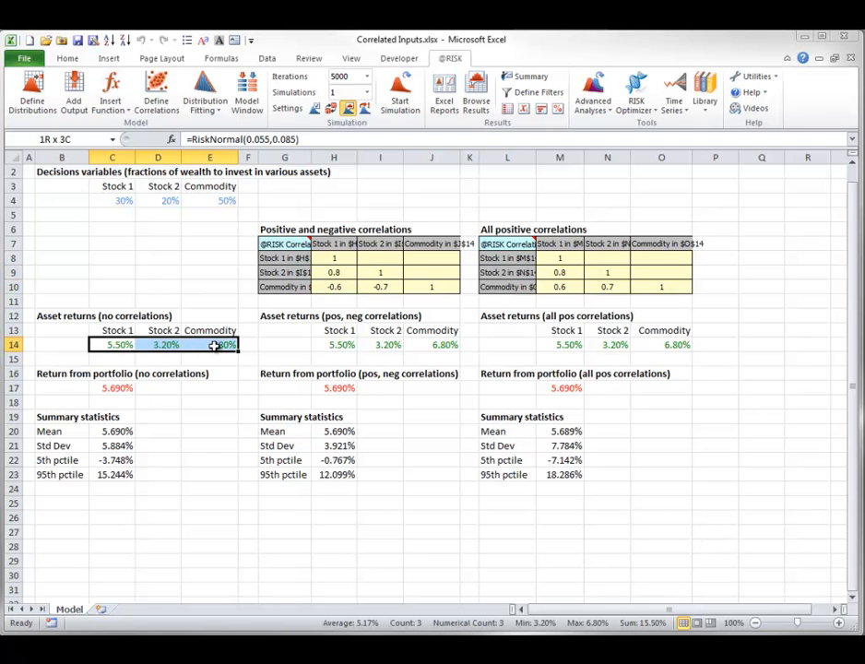
left_click(160, 103)
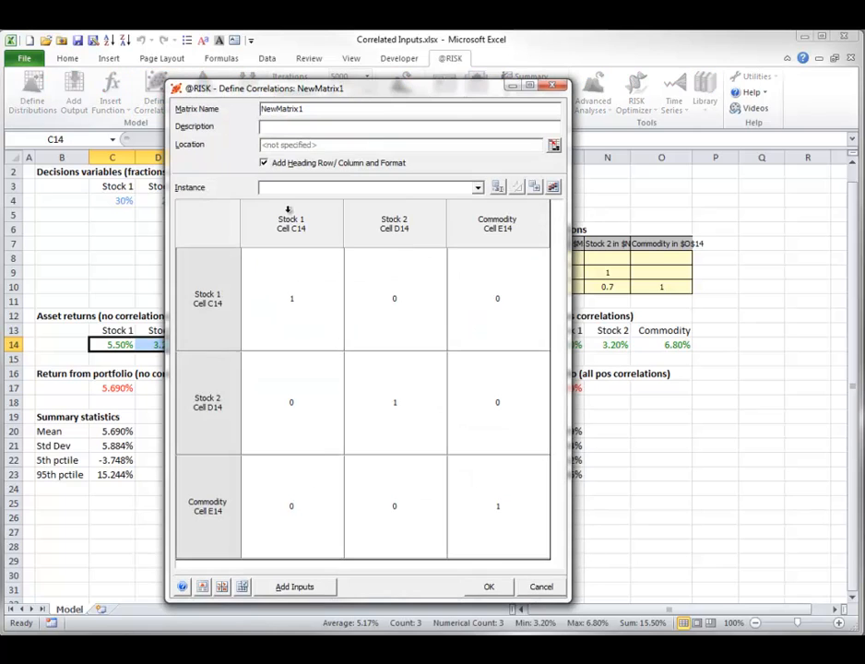
left_click(291, 408)
type("-.1")
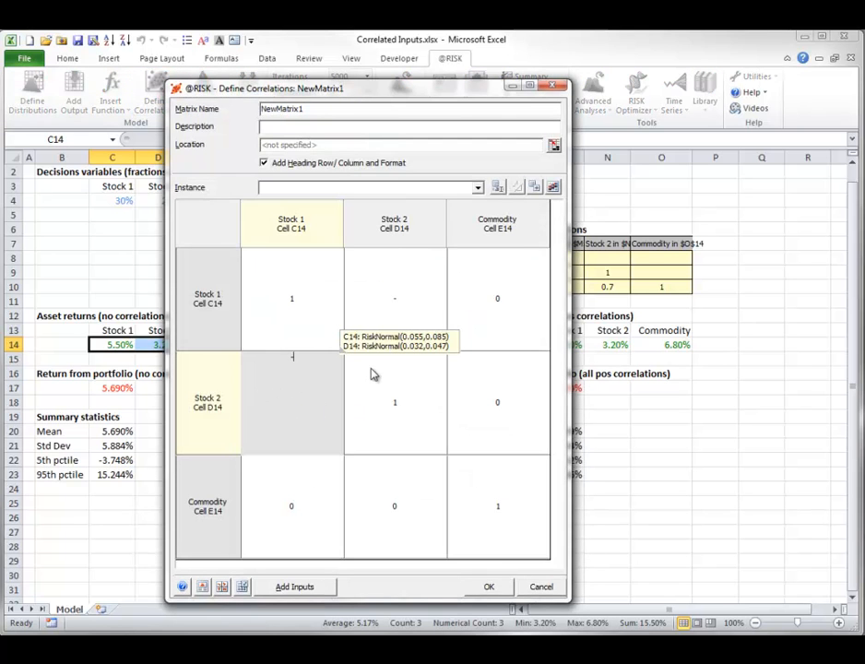
left_click(295, 501)
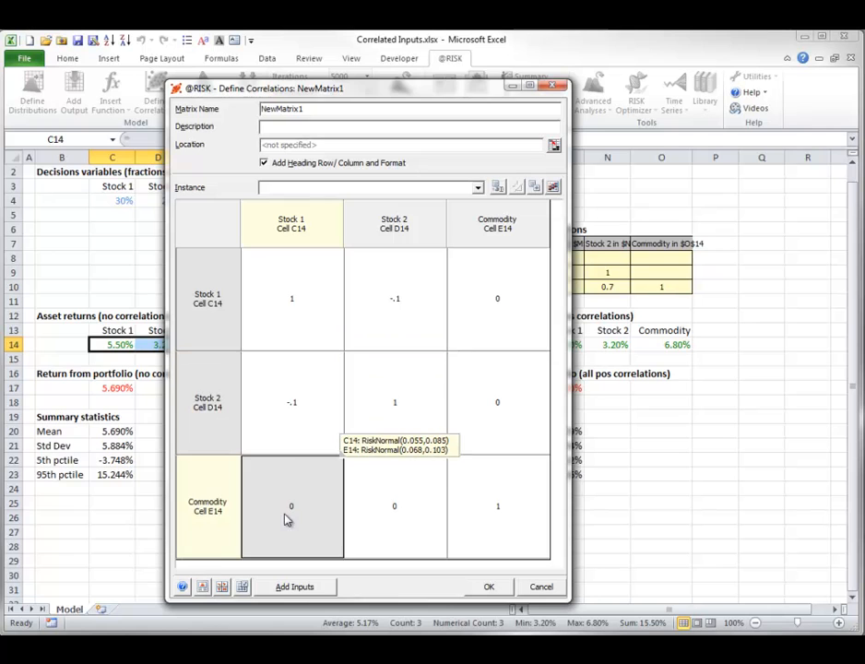
type(".9")
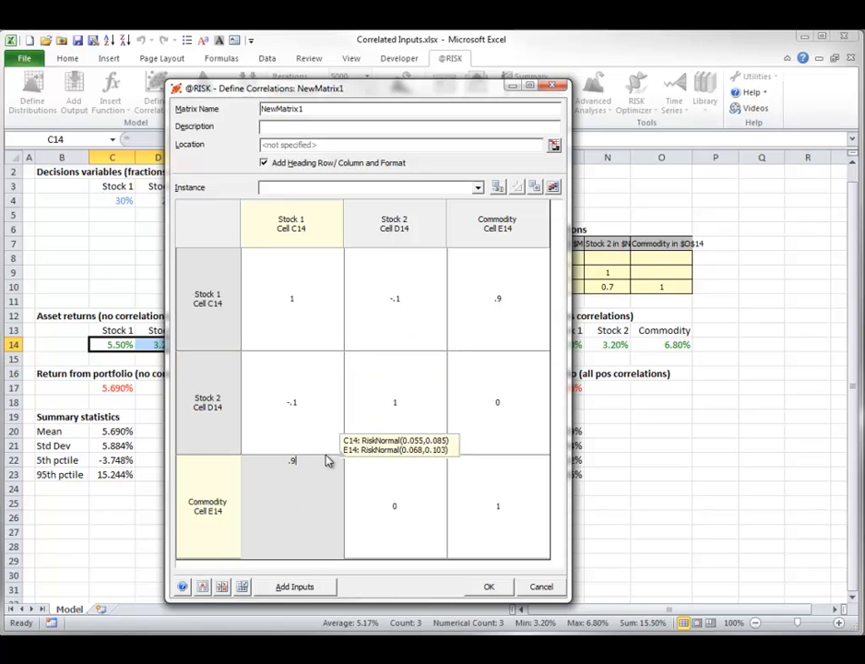
left_click(391, 519)
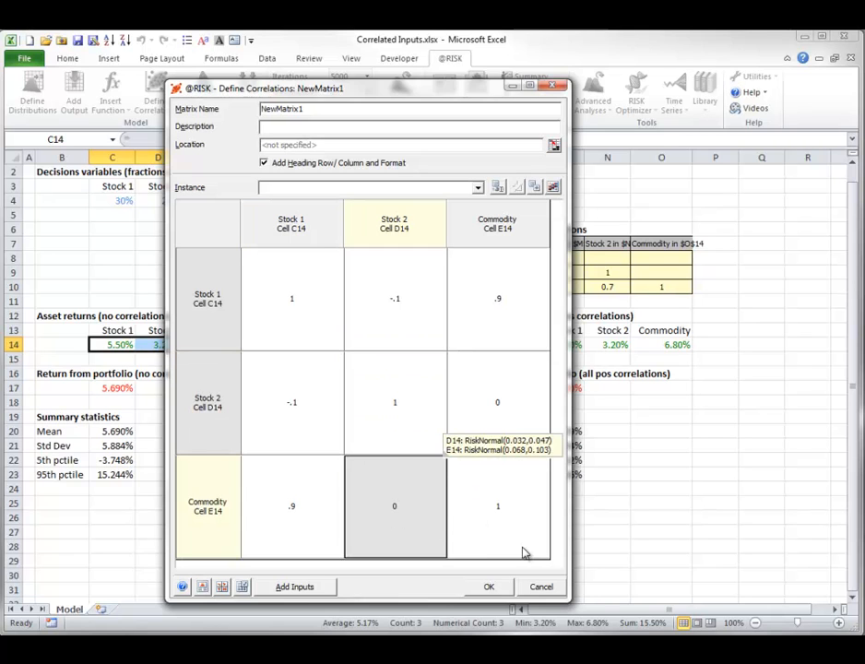
type(".9")
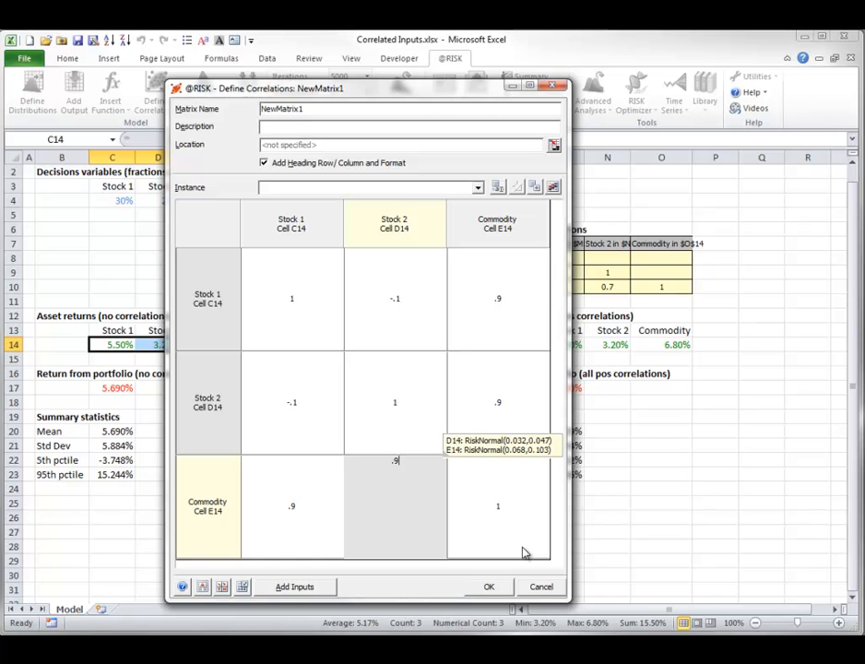
key("Return")
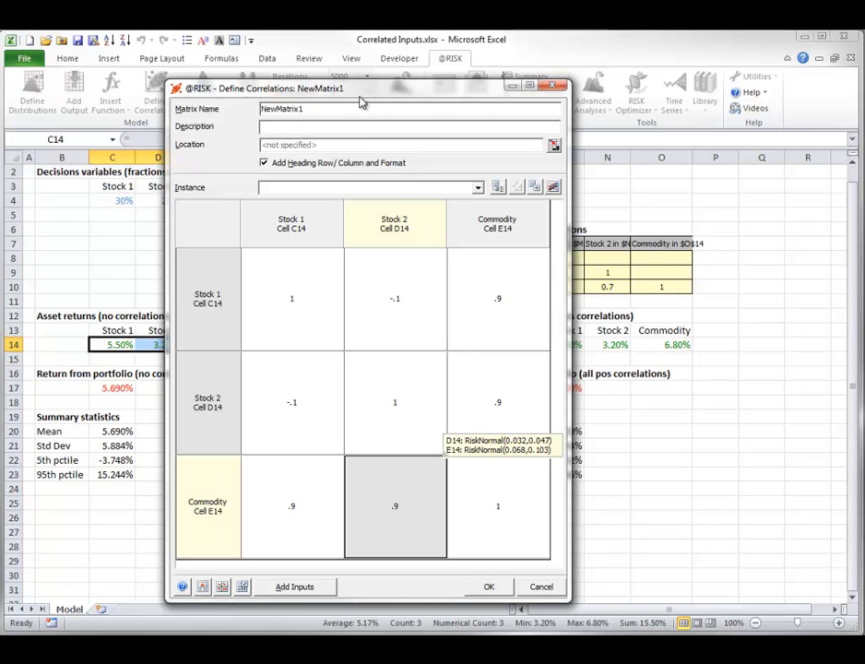
Step: Check the matrix's consistency, generate the closest self-consistent matrix, and discard the definition
left_click_drag(360, 88, 372, 53)
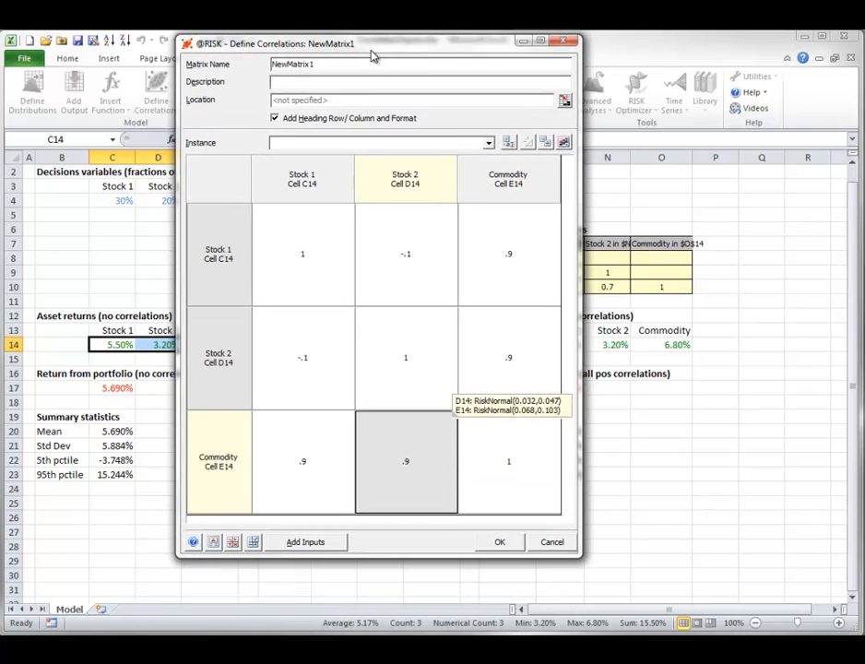
left_click(253, 544)
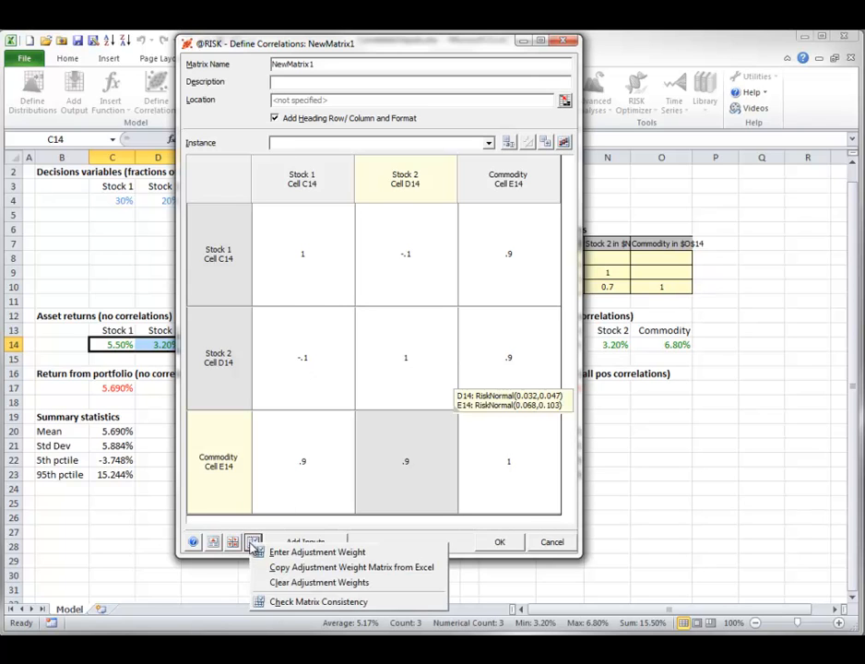
left_click(297, 602)
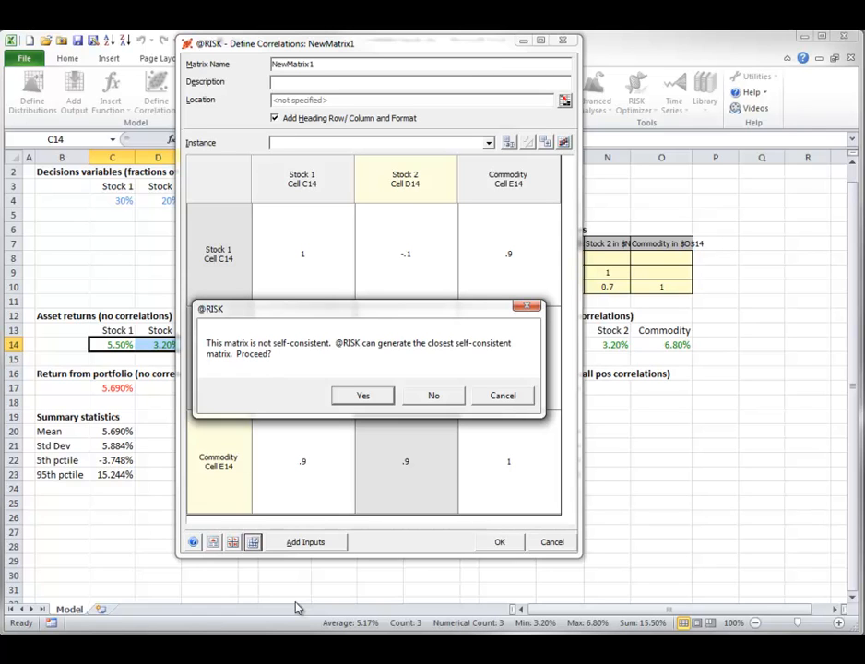
left_click(366, 395)
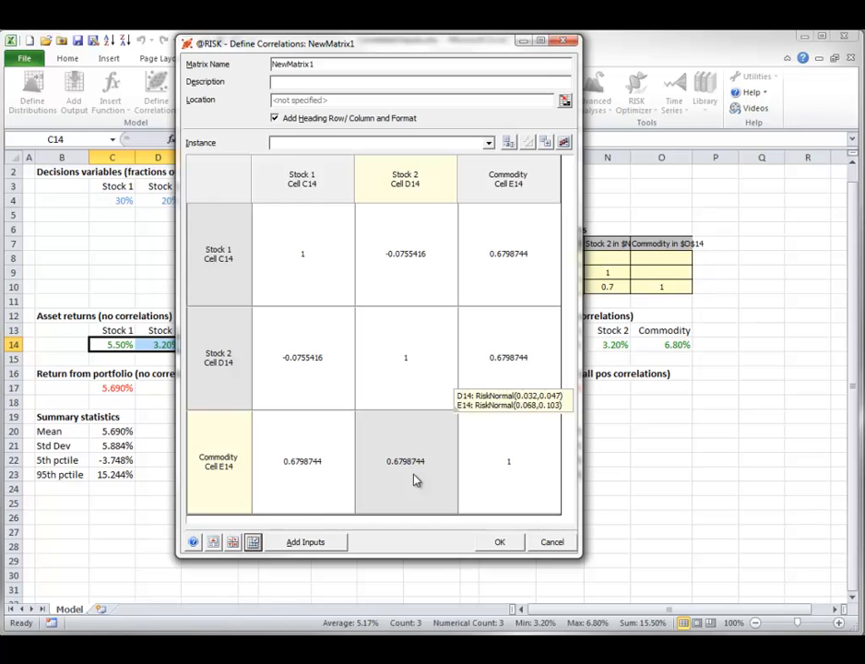
left_click(551, 544)
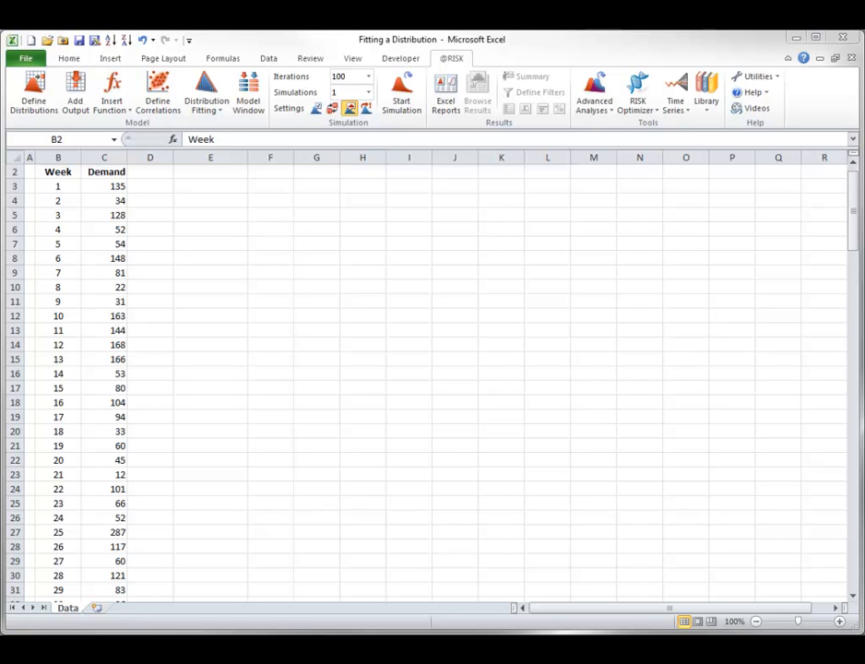
Step: Set up a distribution fit for the weekly demand values in C3:C158, naming the dataset Demand Data
left_click_drag(854, 219, 831, 214)
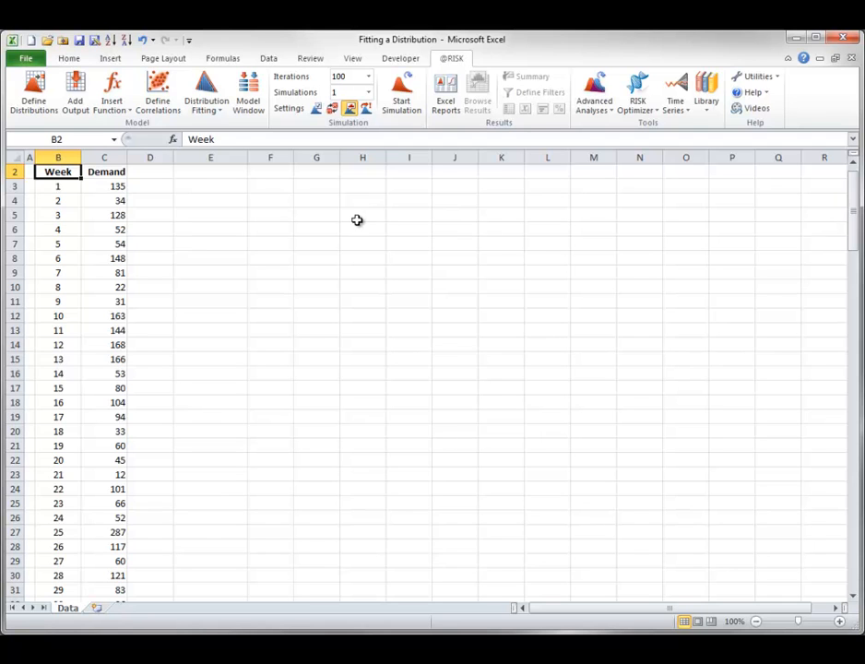
left_click(104, 186)
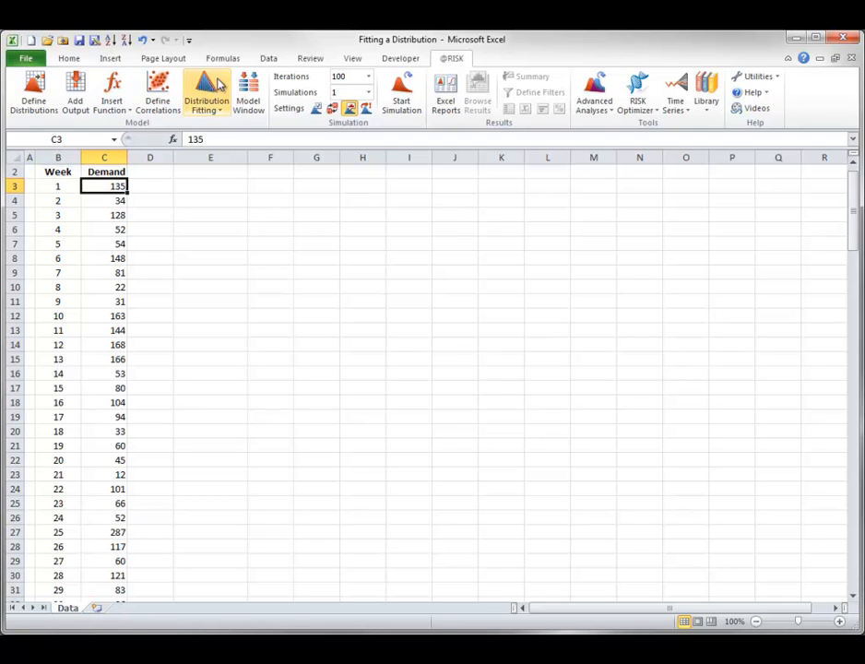
left_click(207, 106)
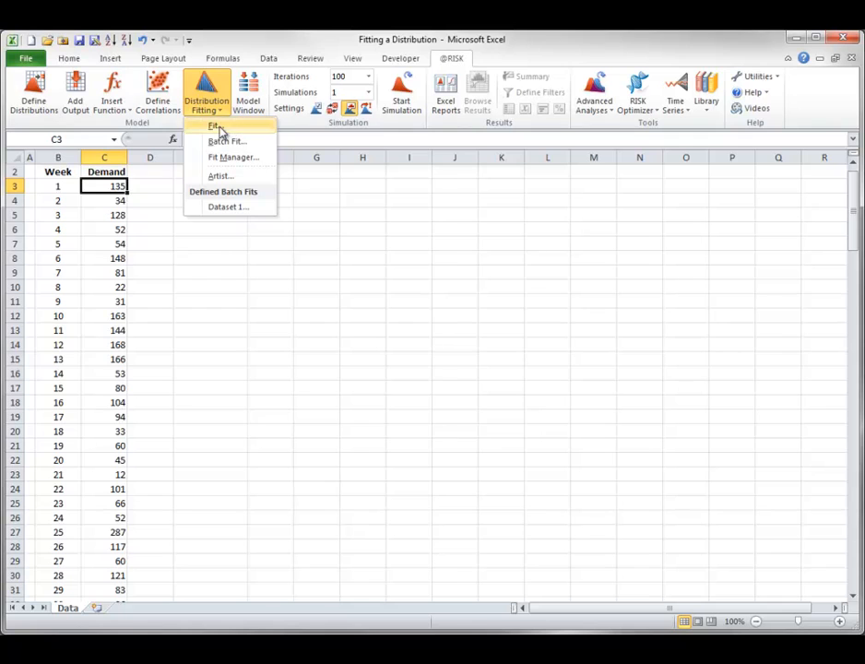
left_click(218, 129)
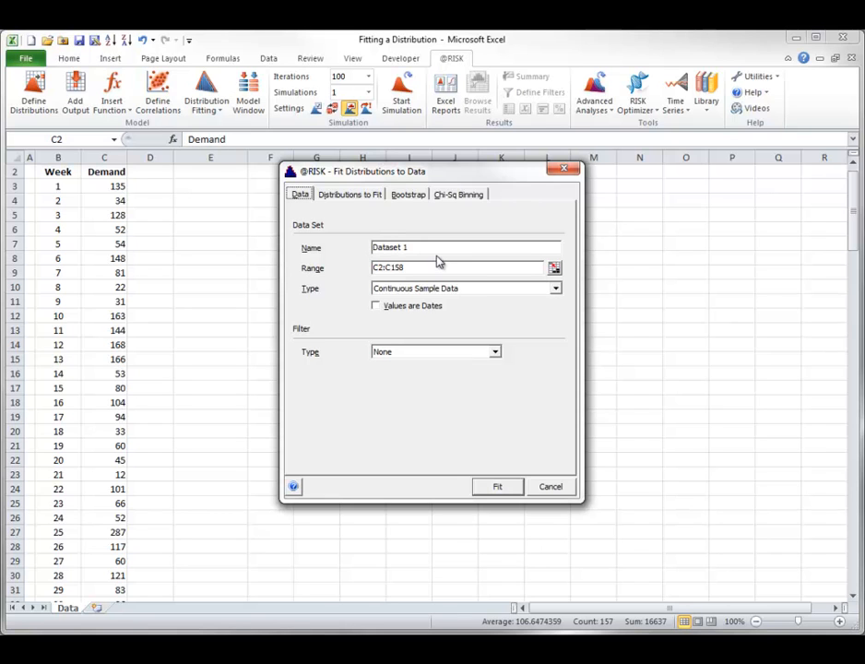
left_click_drag(421, 247, 363, 243)
type("Demand Data")
left_click_drag(373, 268, 385, 269)
type("C3")
left_click(555, 289)
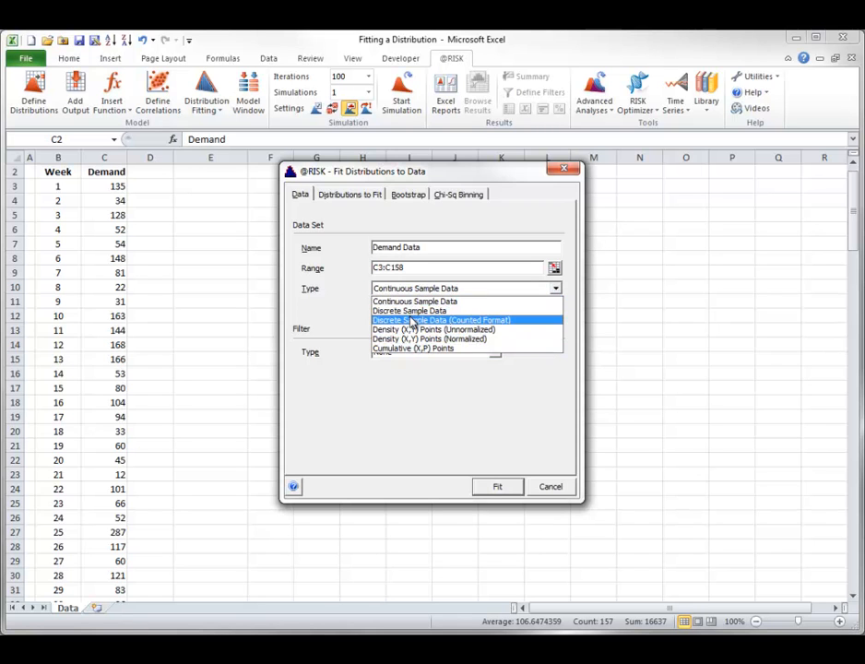
Step: Fit only the BetaGeneral, Expon, Gamma, Lognorm, Triang and Weibull distributions to the data with a fixed lower bound of 0
left_click(344, 197)
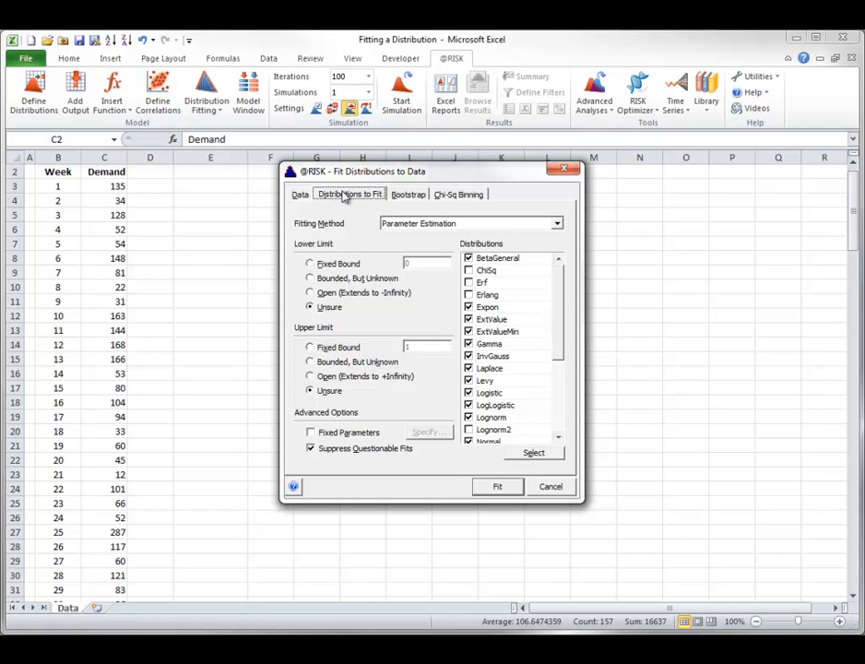
left_click(311, 264)
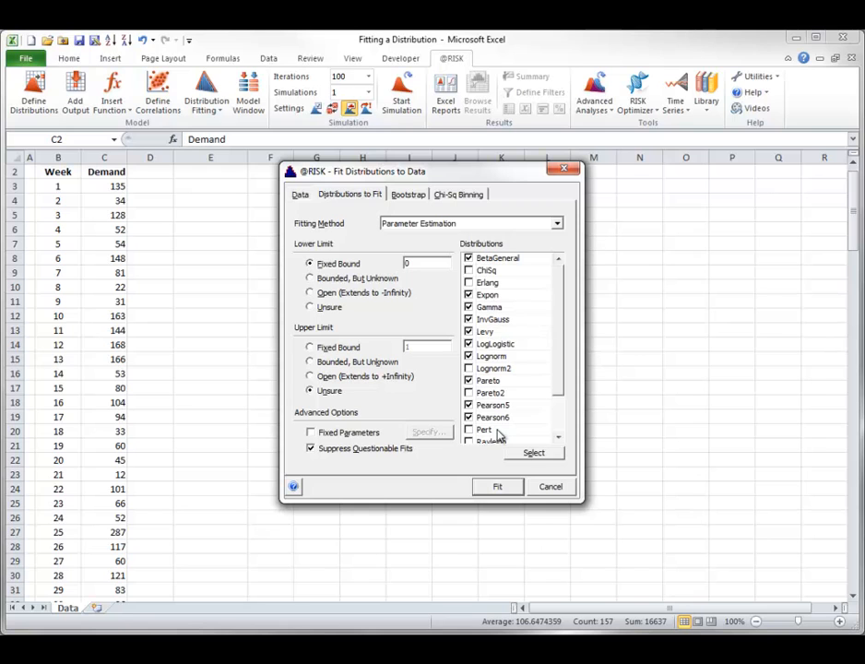
left_click(469, 319)
left_click(468, 331)
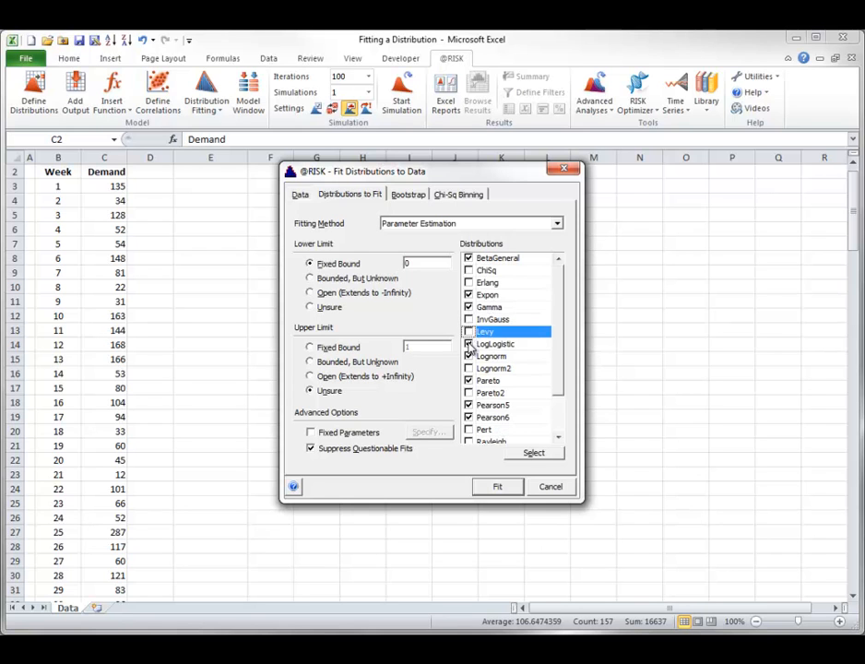
left_click(469, 344)
left_click(468, 380)
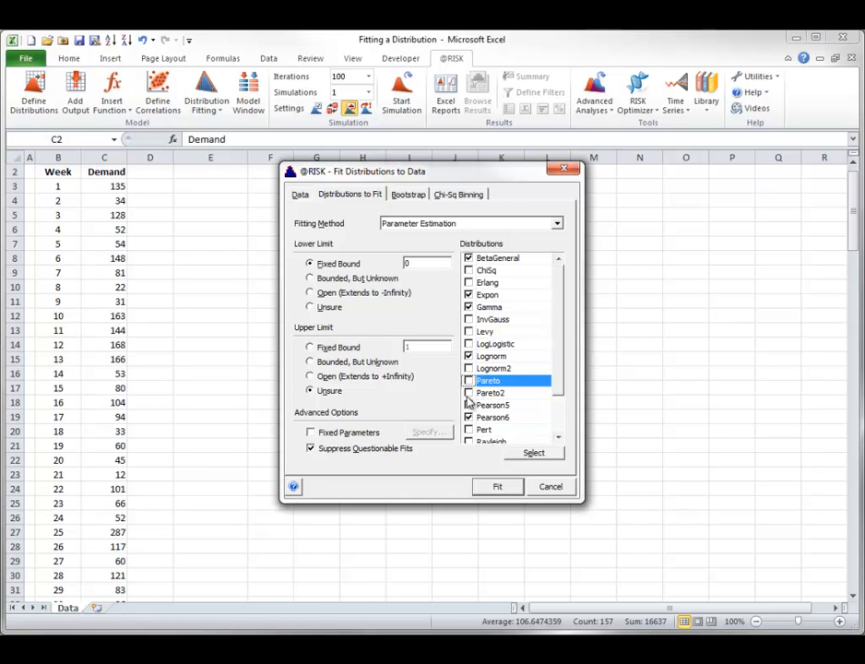
left_click(469, 417)
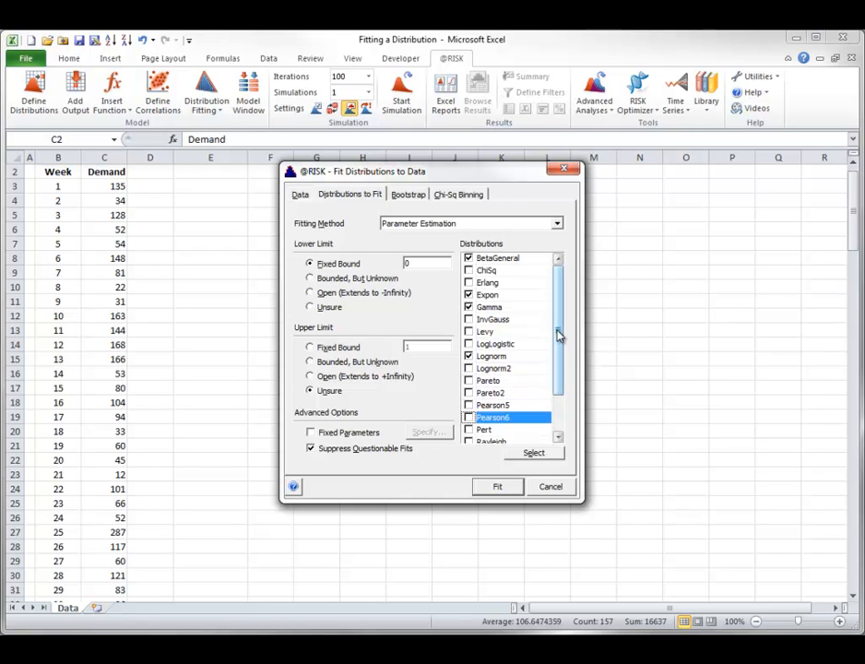
left_click_drag(558, 335, 558, 371)
left_click(469, 418)
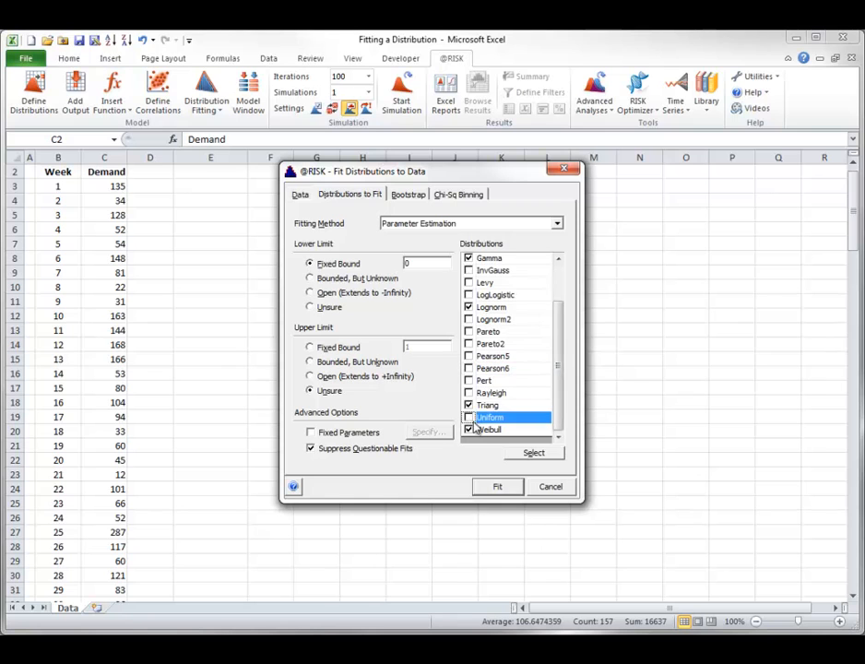
left_click(498, 488)
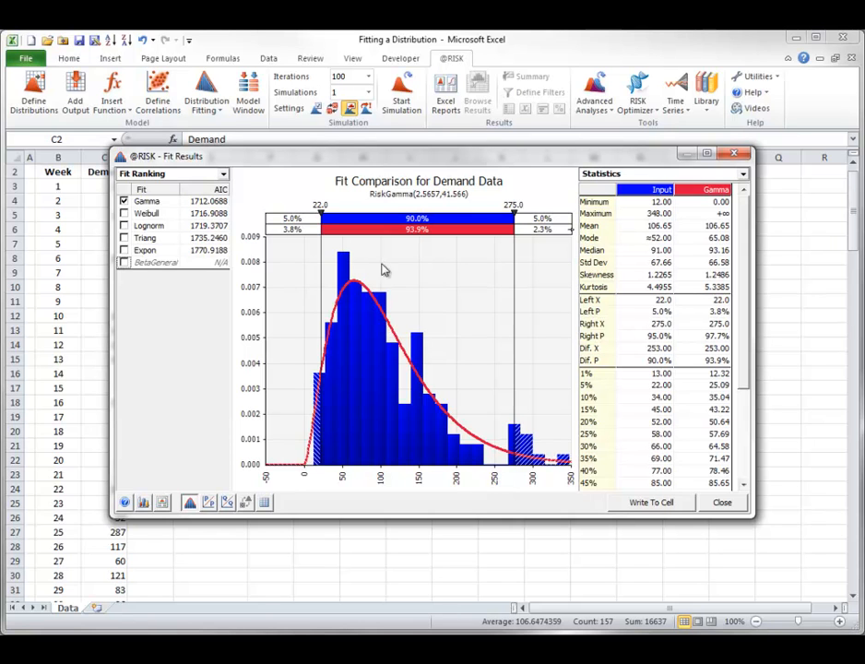
Step: Compare the Weibull and Lognorm curves with the Gamma fit, review the available ranking criteria, and remove both extra curves
left_click(125, 214)
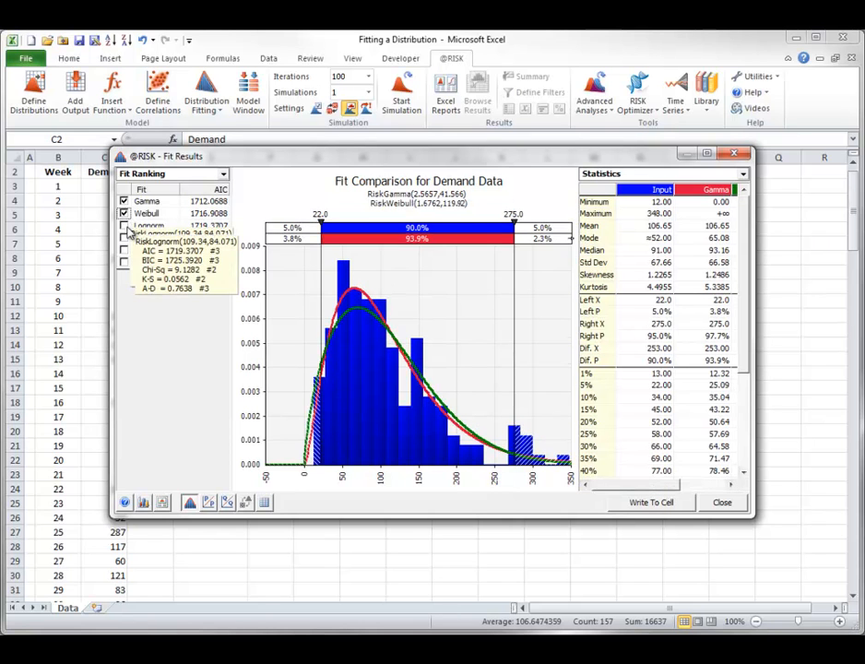
left_click(124, 225)
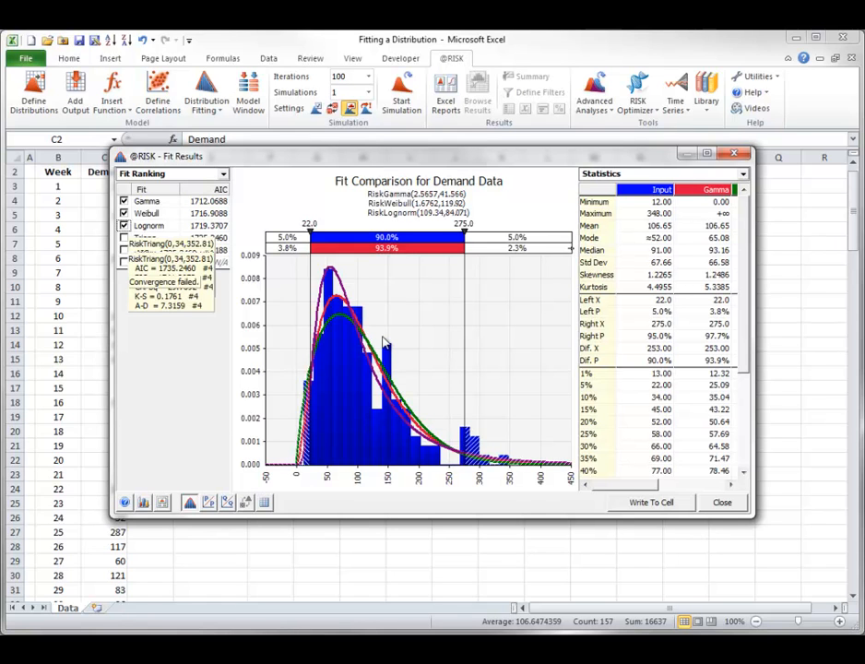
left_click(222, 174)
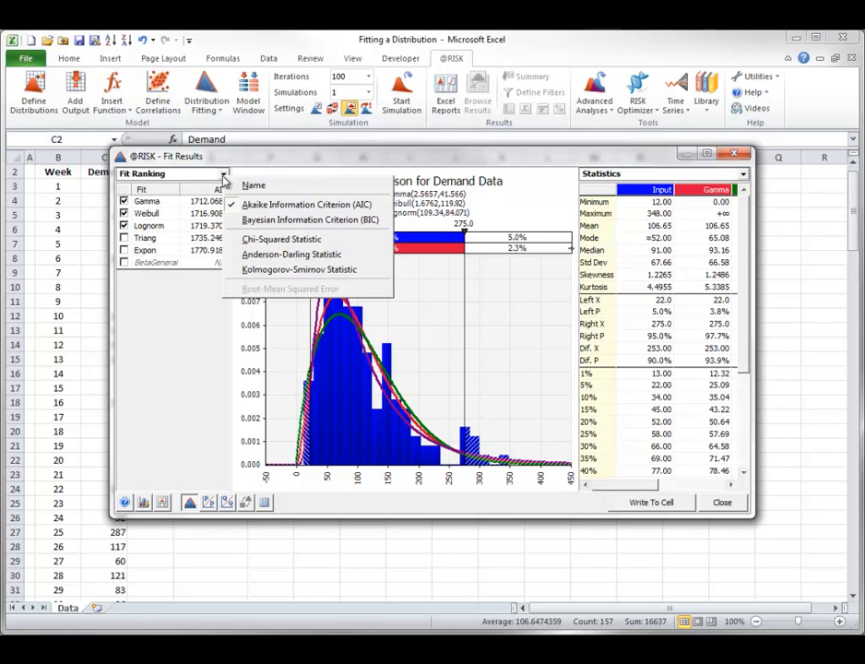
left_click(206, 344)
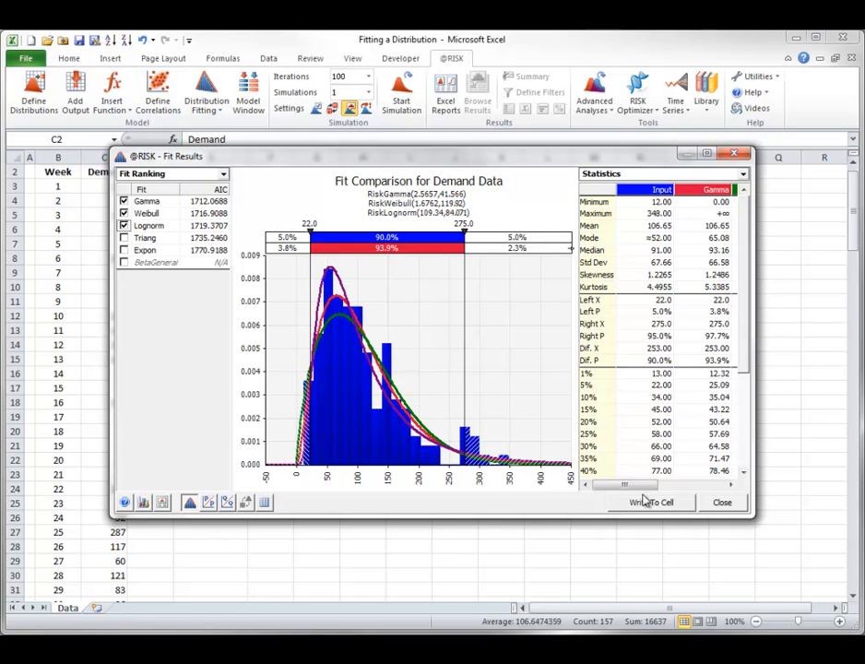
left_click(124, 213)
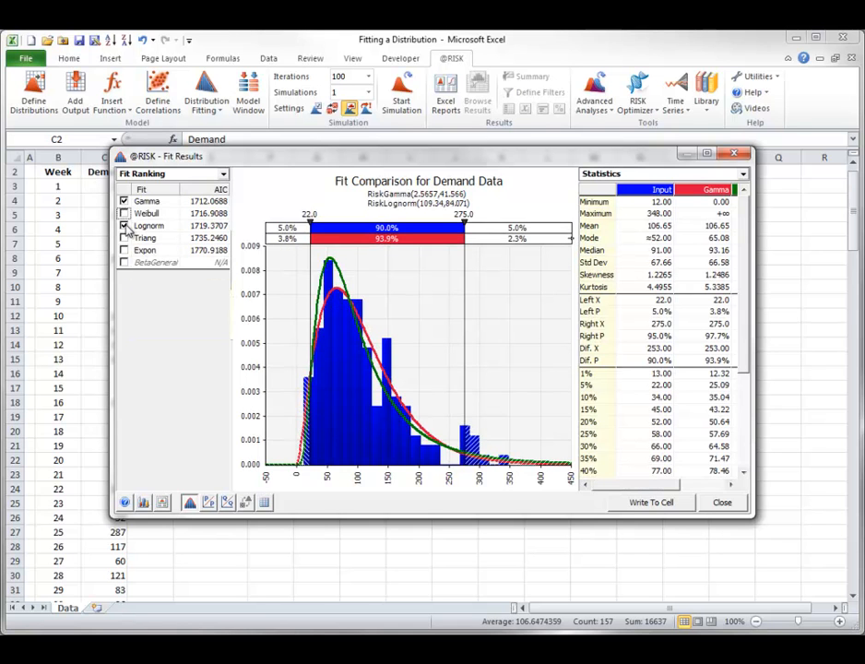
left_click(124, 225)
Step: Write the AIC-based best-fit distribution to cell E130 in the Live format that updates whenever the data changes
left_click(666, 507)
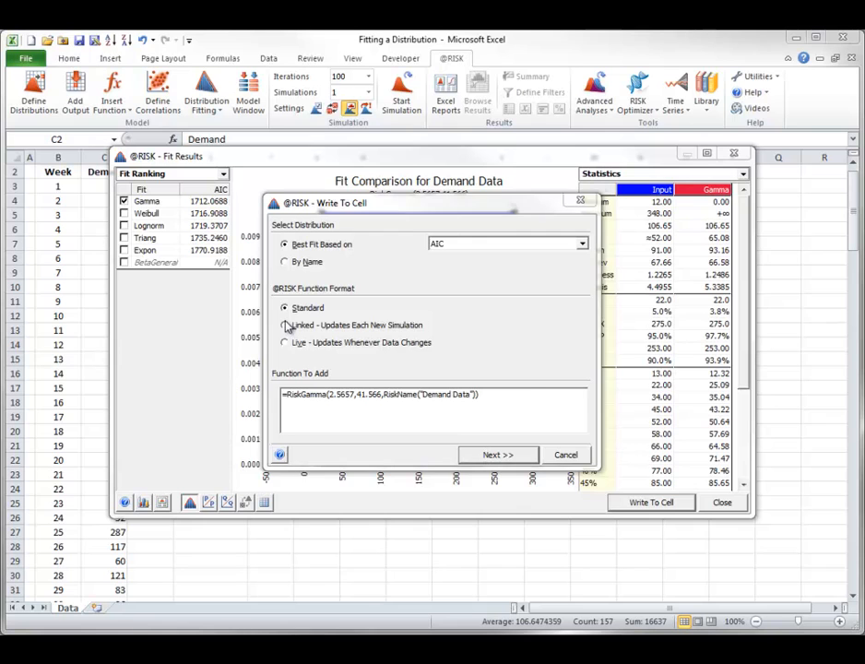
left_click(312, 327)
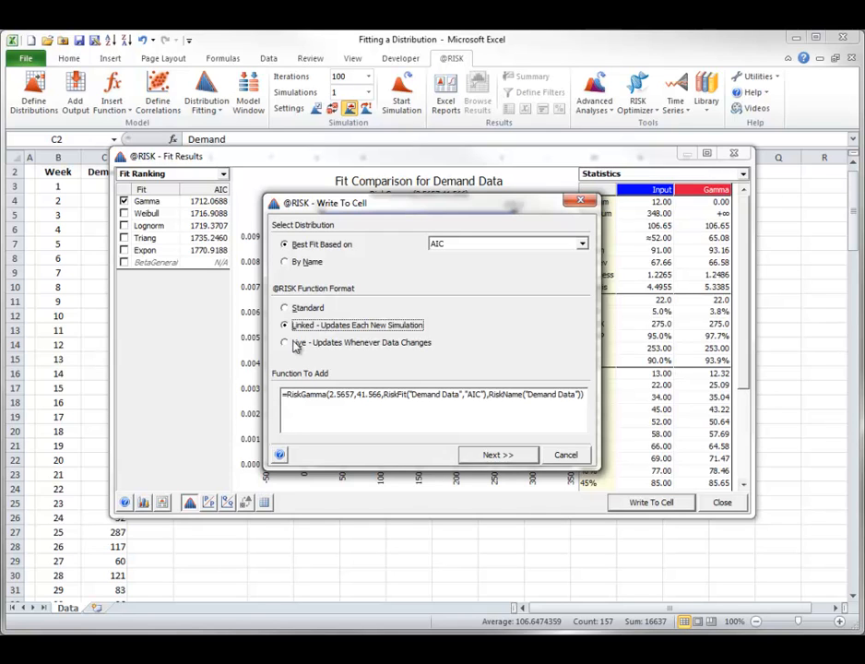
left_click(297, 344)
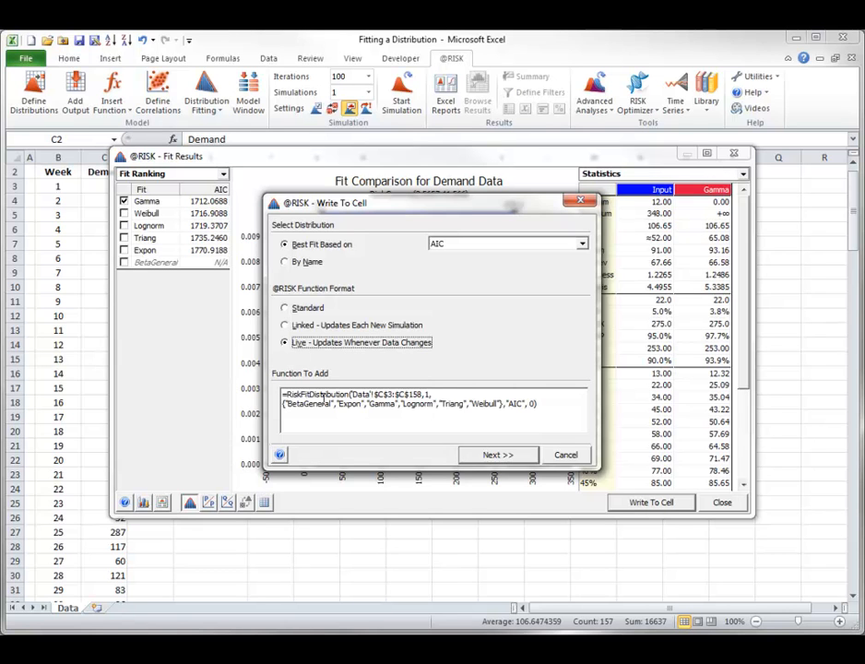
left_click(493, 457)
left_click(214, 173)
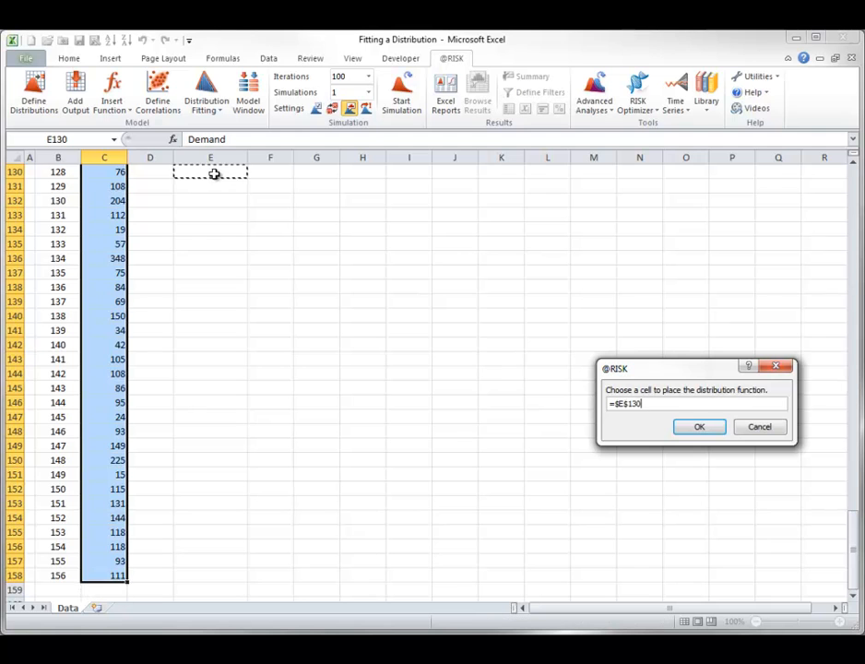
left_click(701, 426)
mouse_move(222, 172)
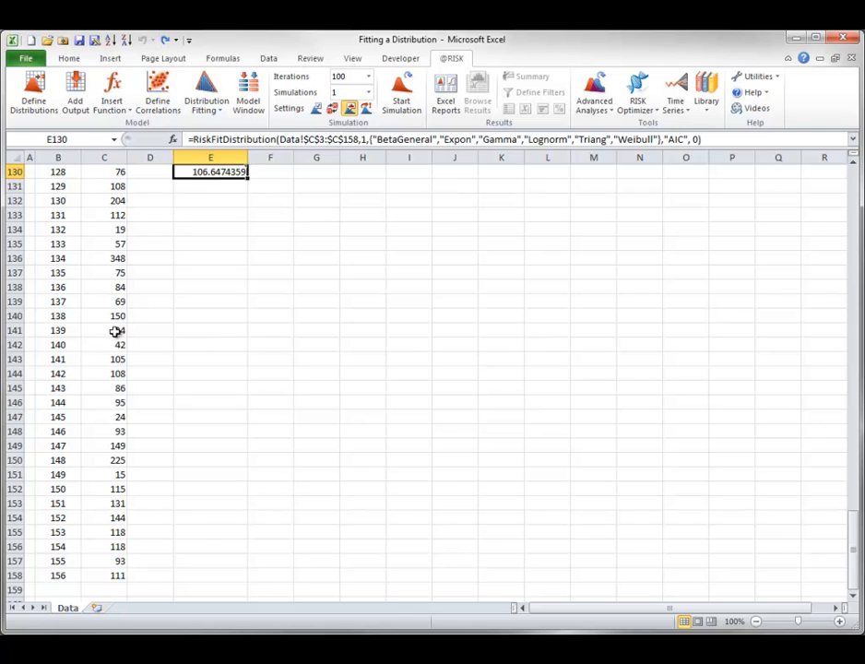
Step: Overwrite the weekly demand values in C142:C158 with 150
left_click_drag(111, 344, 92, 573)
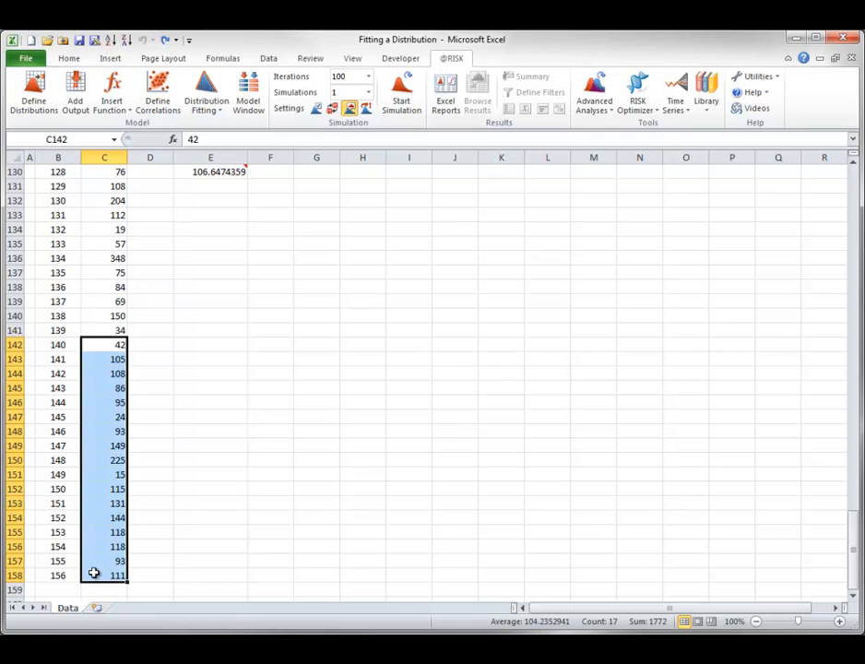
type("150")
key("ctrl+Return")
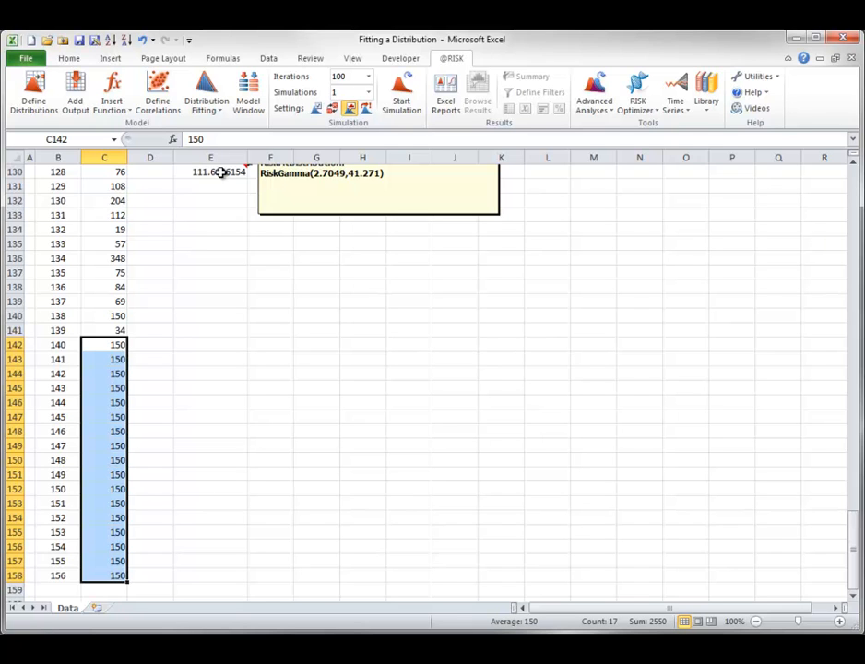
Step: Review the fit results for the live RiskFitDistribution function in cell E130
left_click(222, 172)
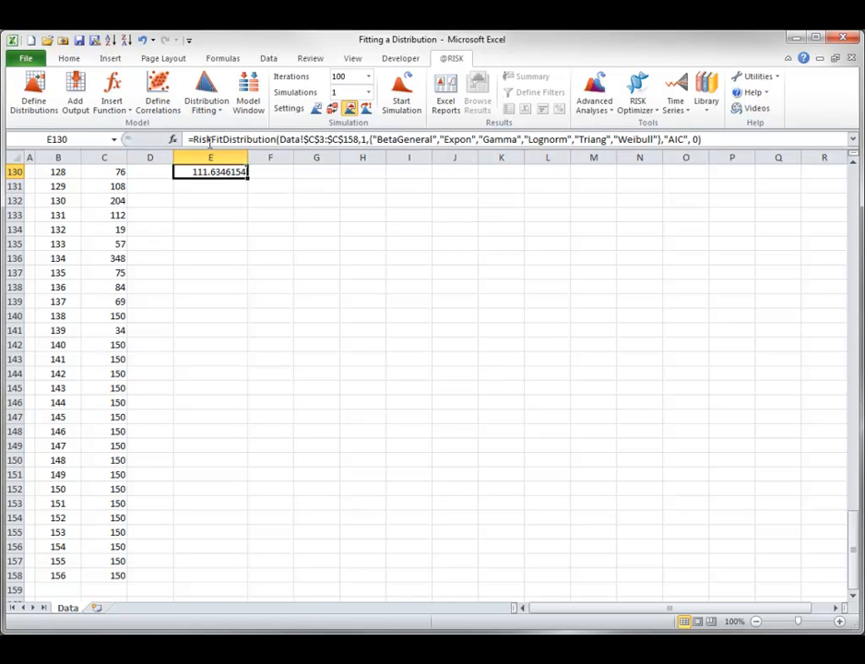
left_click(207, 103)
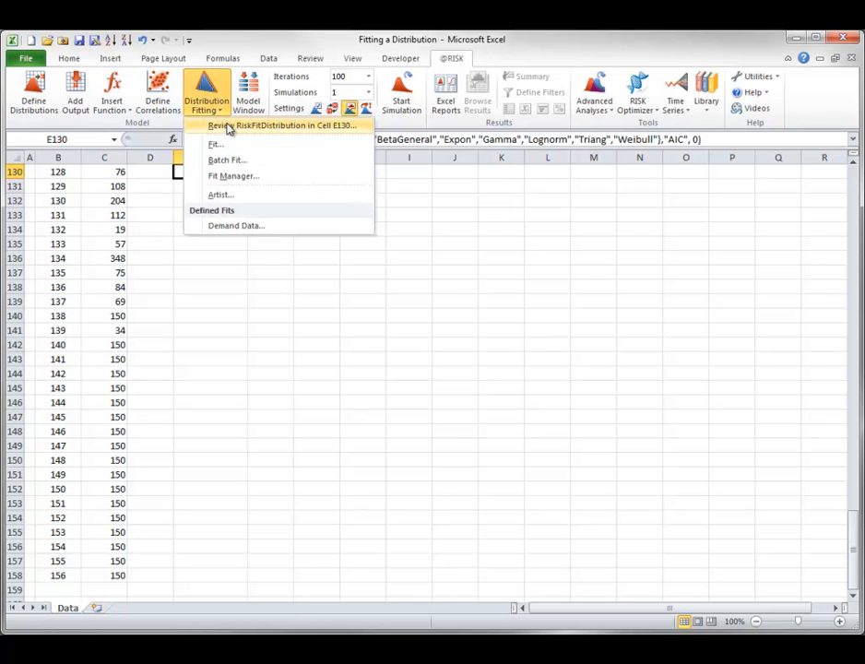
left_click(228, 128)
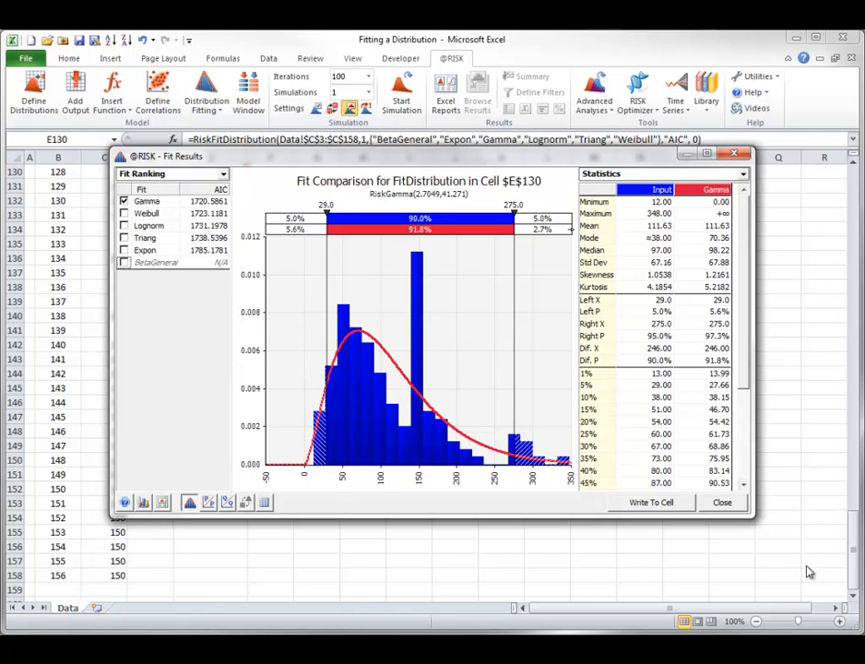
left_click(727, 506)
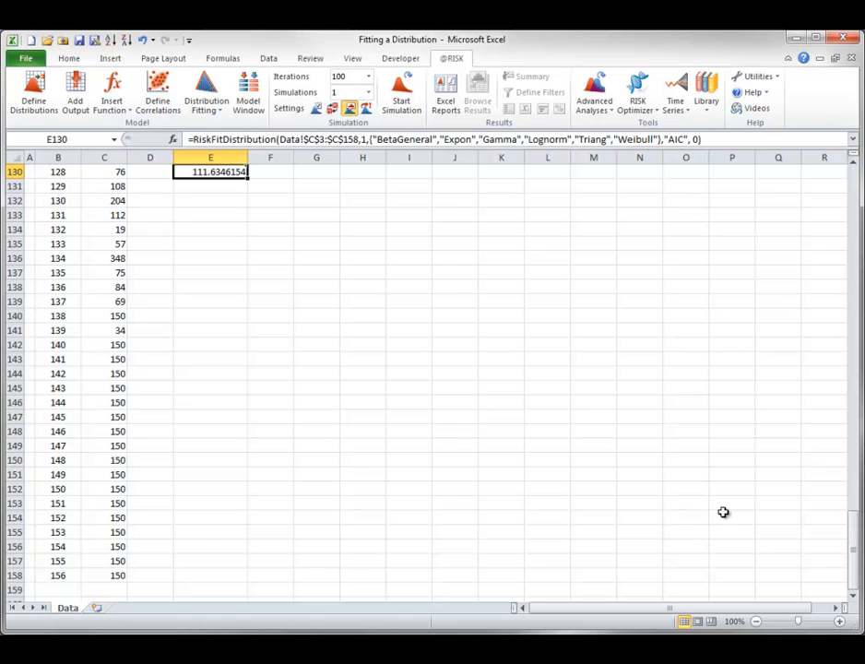
left_click(214, 94)
left_click(233, 143)
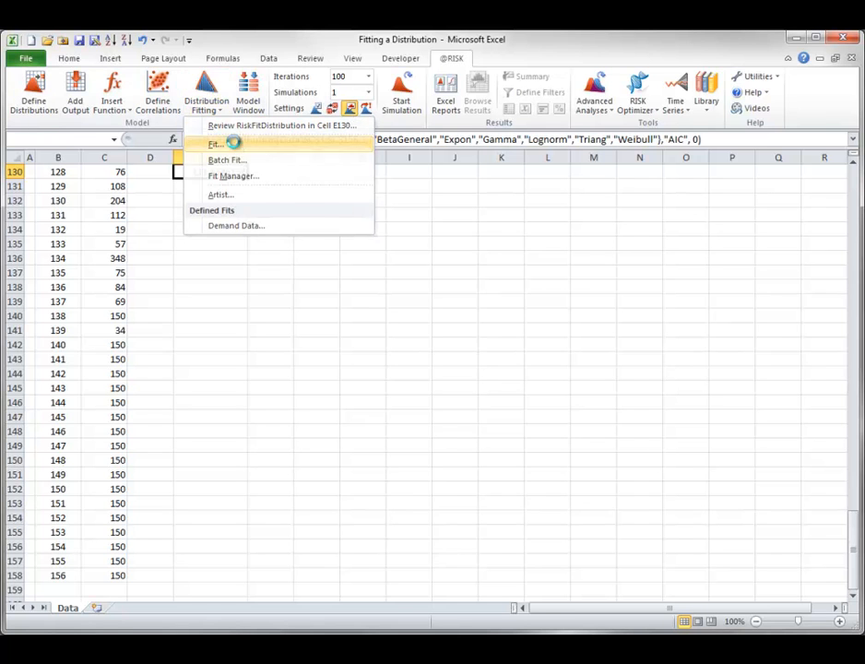
left_click(553, 490)
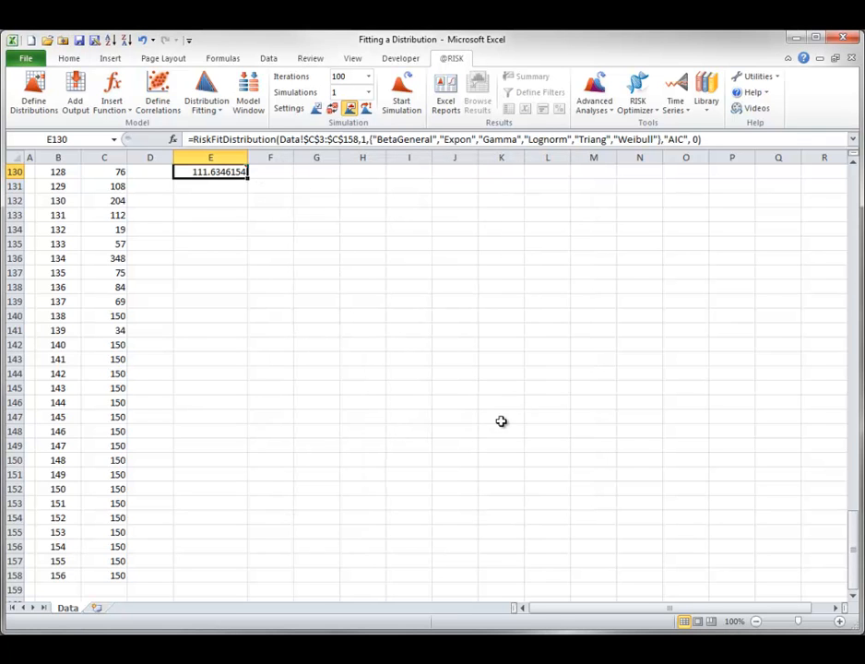
Step: Rerun the Demand Data fit with parametric bootstrap at 1000 resamples and 95% confidence, and open the parameter confidence intervals
left_click(205, 94)
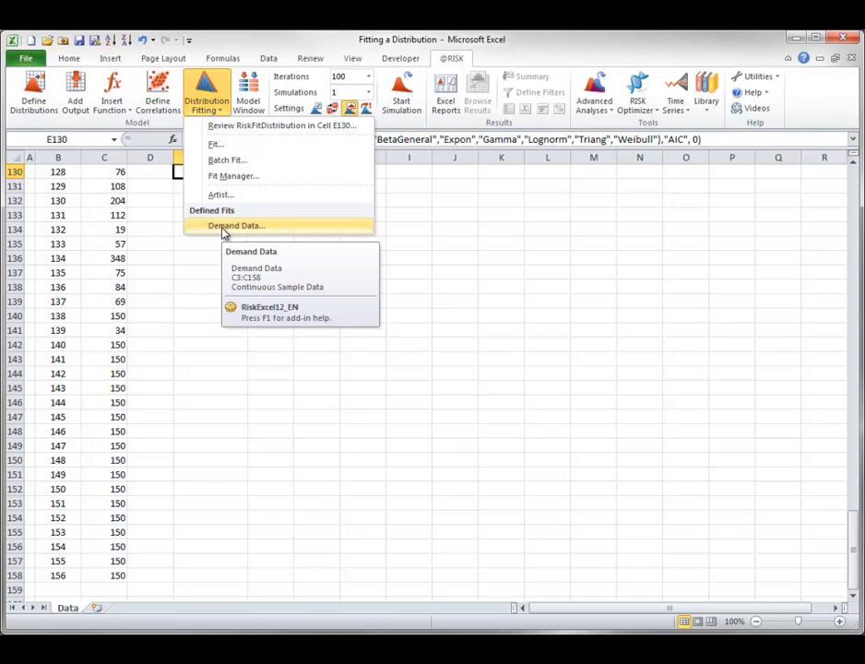
left_click(222, 228)
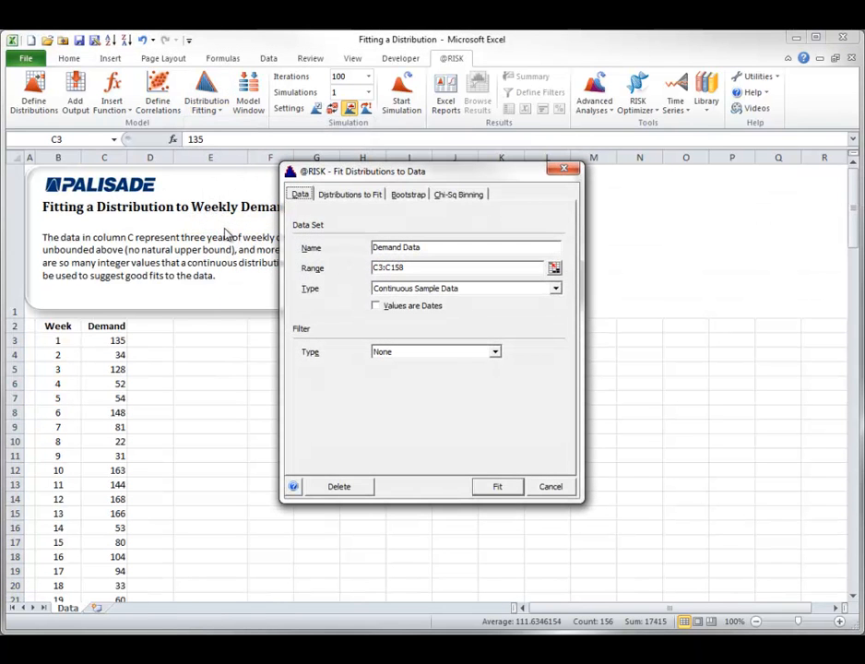
left_click(408, 195)
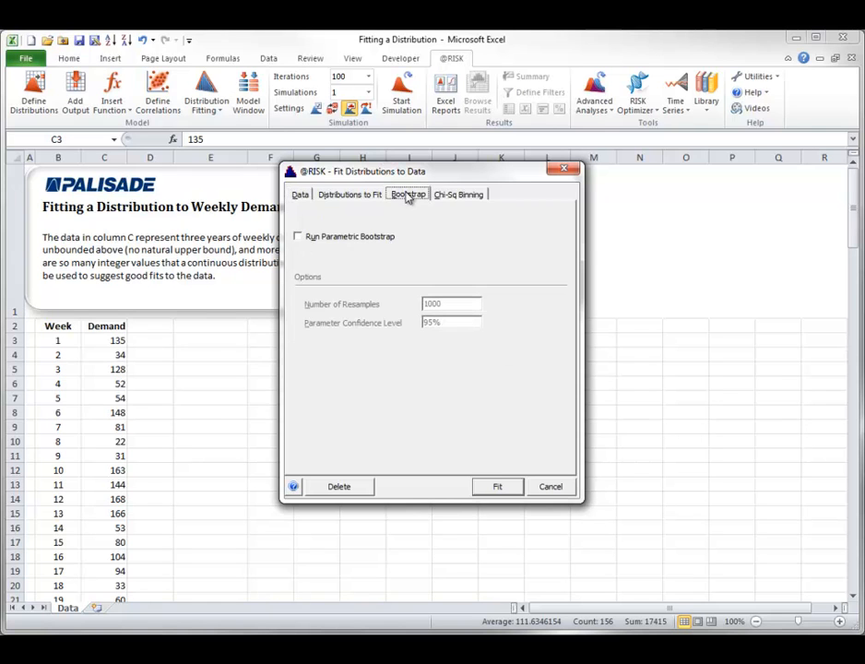
left_click(298, 237)
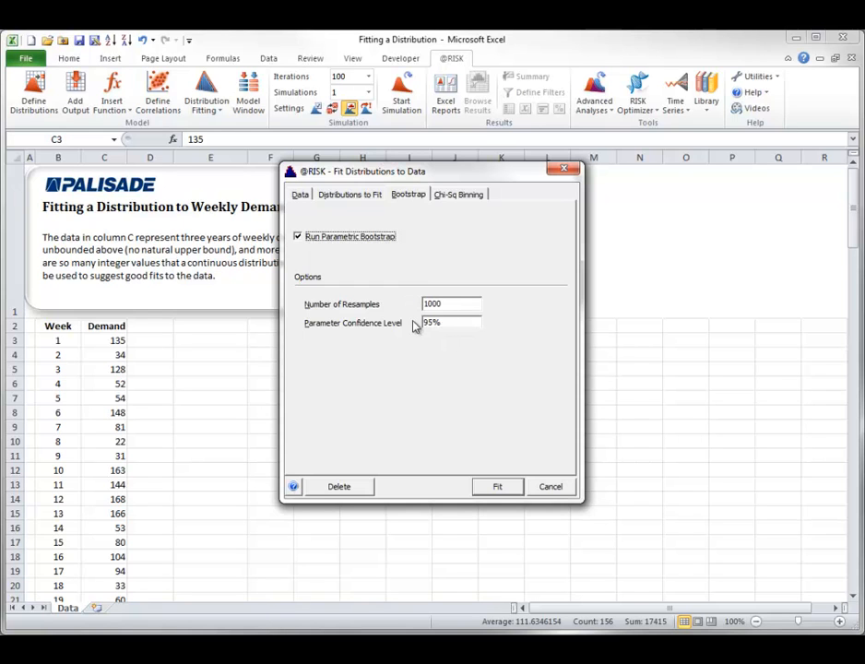
left_click(500, 487)
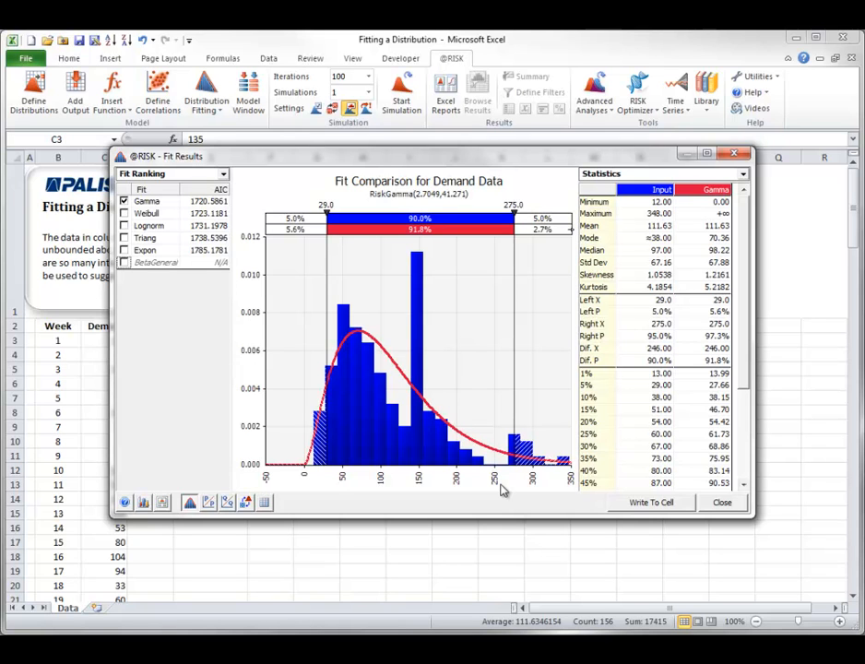
left_click(245, 502)
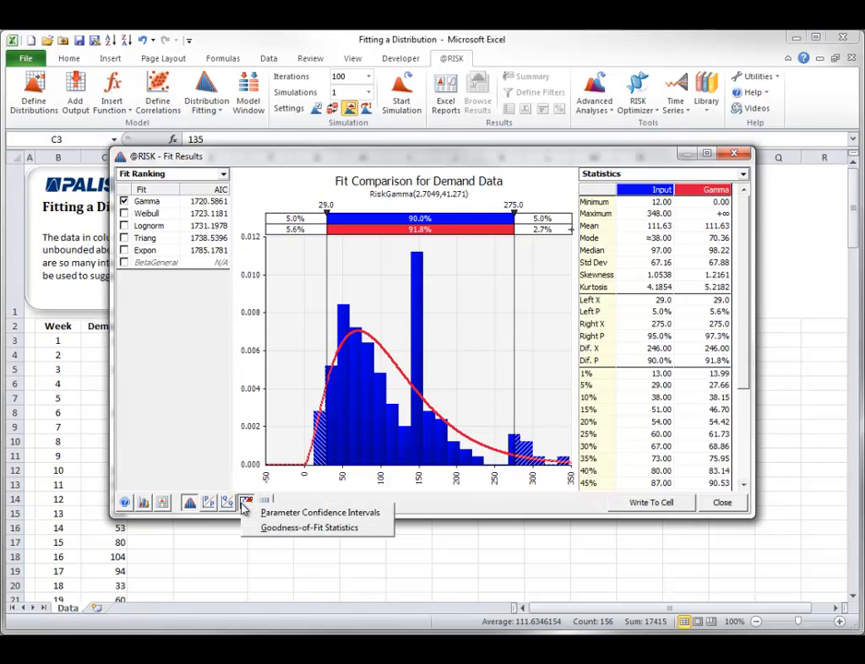
left_click(290, 512)
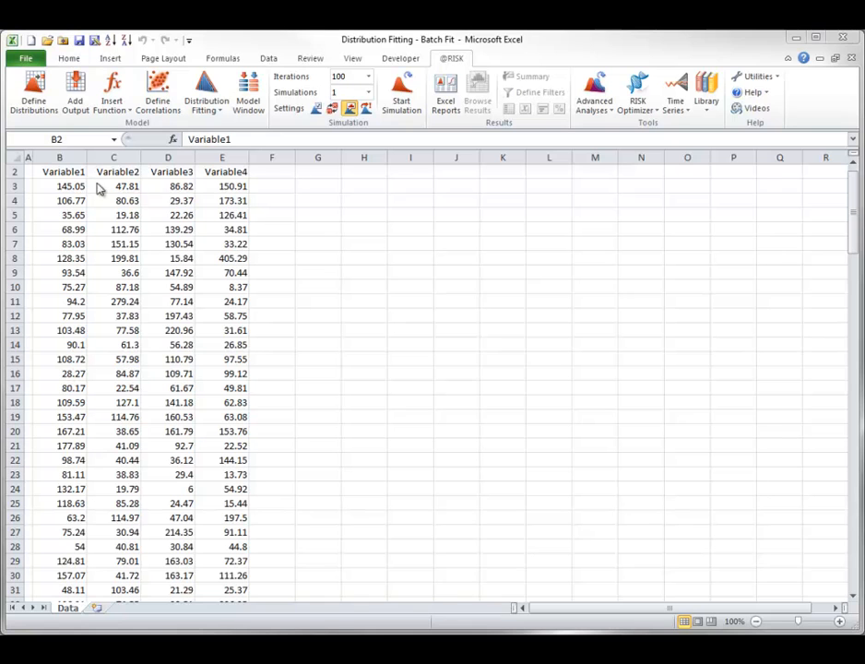
Step: Set up a batch fit for the Variable1 to Variable4 data in columns B to E
left_click(60, 173)
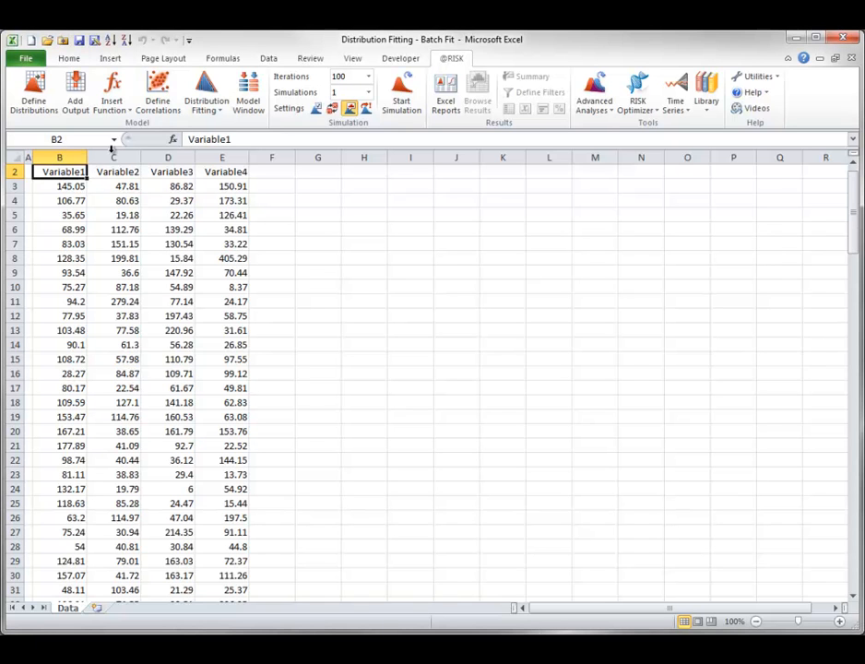
left_click(206, 97)
left_click(224, 143)
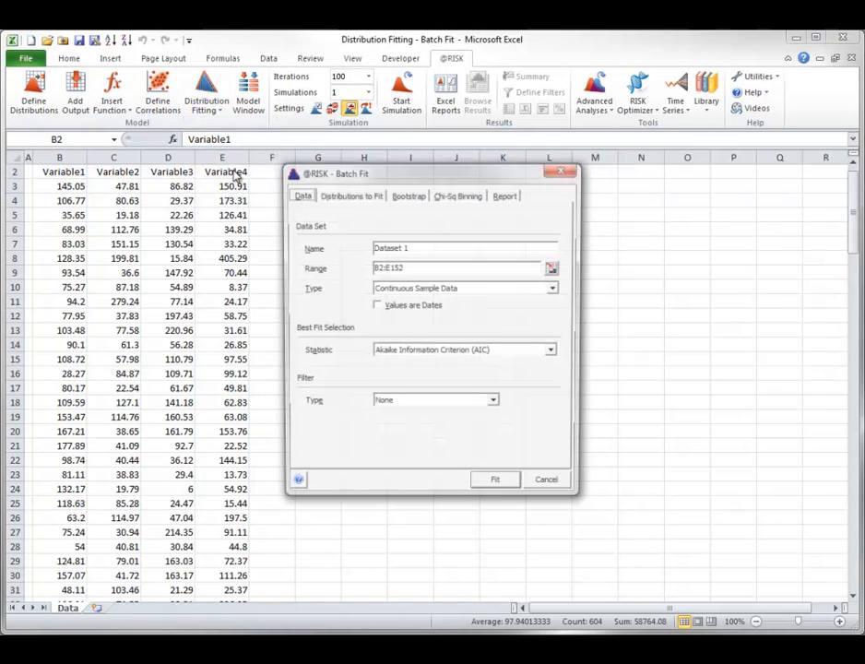
double_click(378, 268)
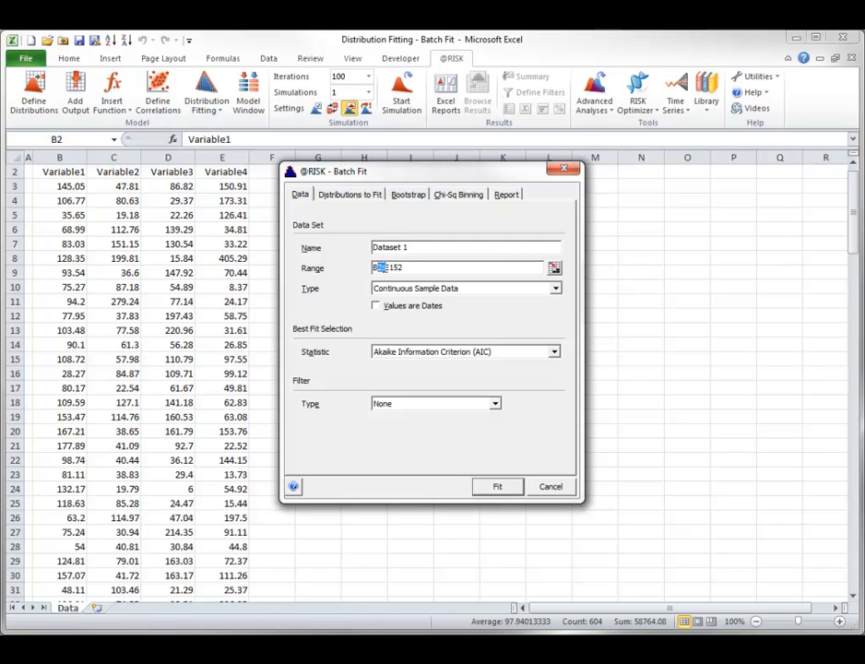
type("B3")
Step: Fix the lower limit at 0 and restrict the batch fit to BetaGeneral, Expon, Gamma, Lognorm, Triang and Weibull
left_click(361, 196)
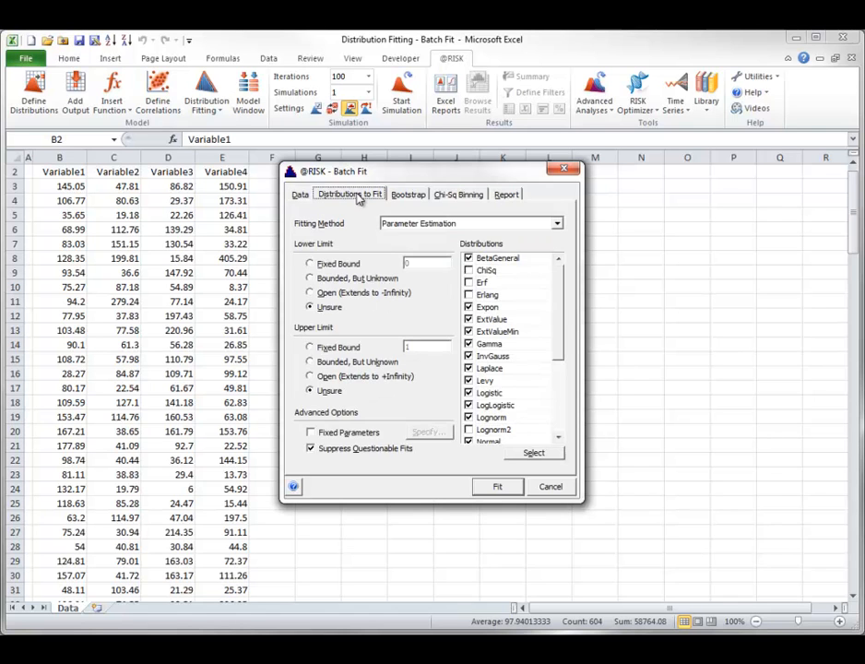
left_click(311, 265)
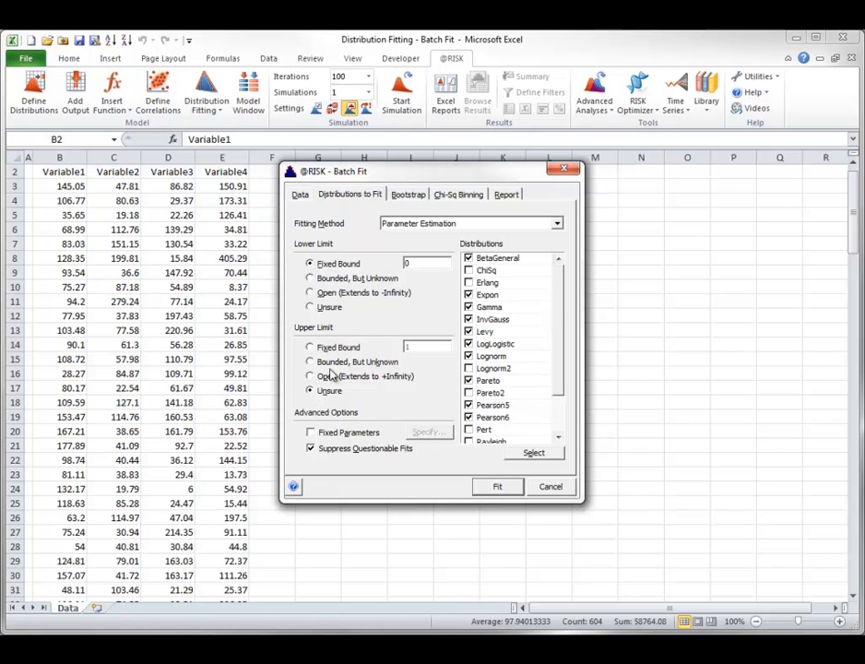
left_click(468, 319)
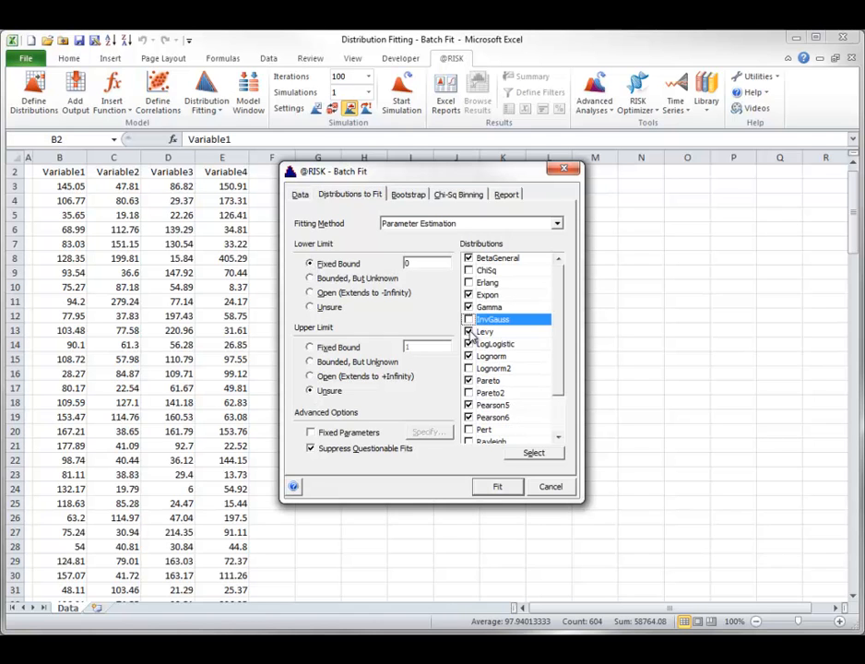
left_click(468, 331)
left_click(469, 343)
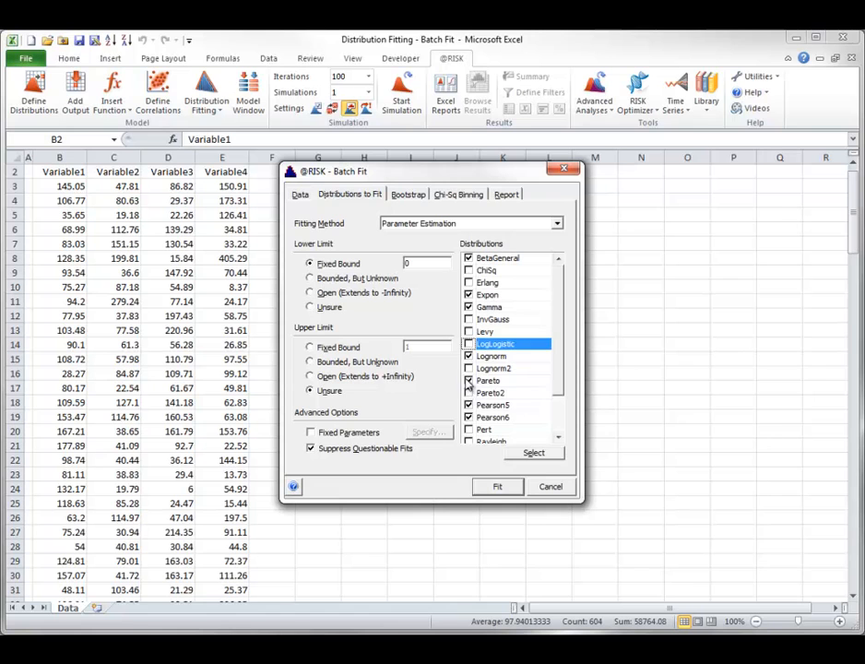
left_click(469, 380)
left_click(468, 405)
left_click(488, 417)
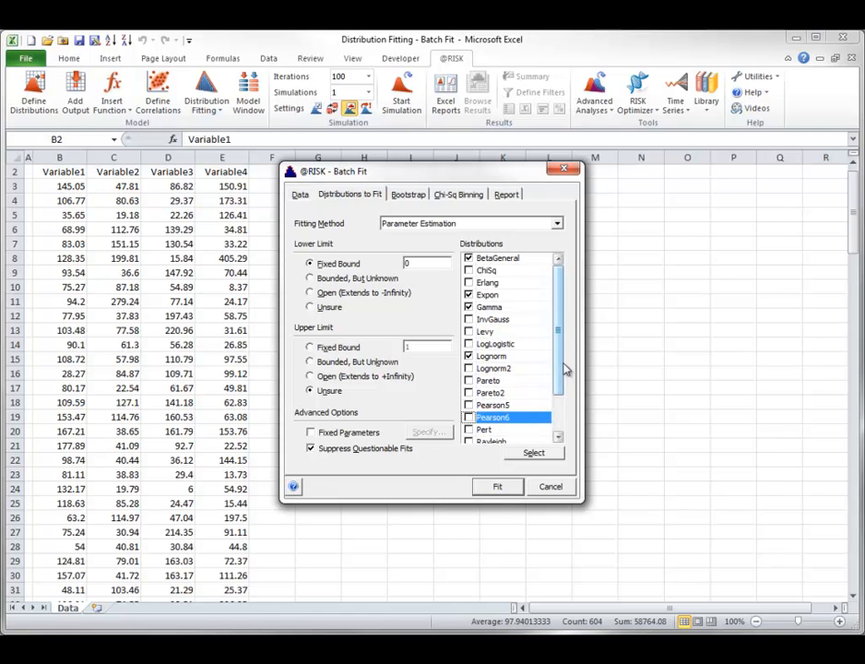
left_click_drag(559, 374, 549, 438)
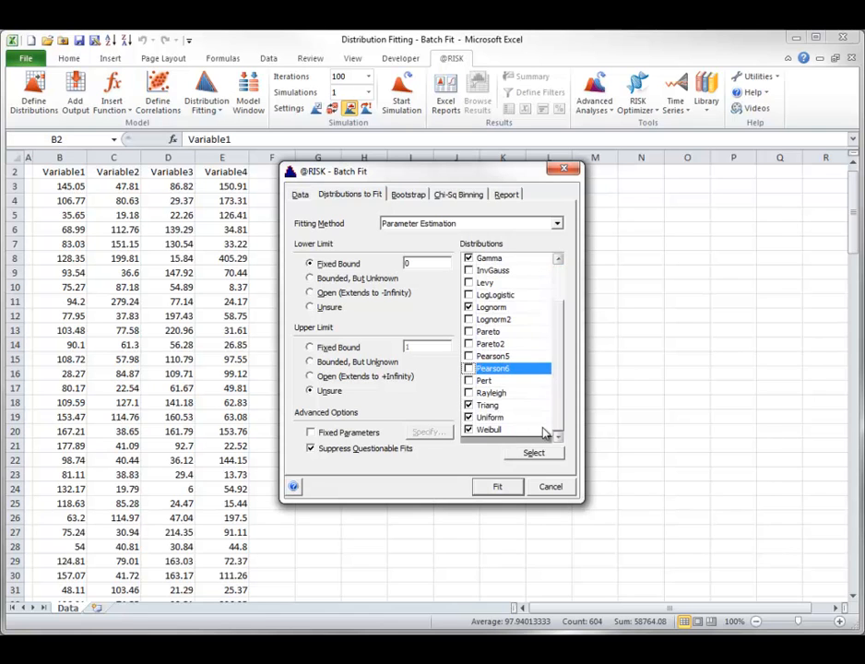
left_click(469, 416)
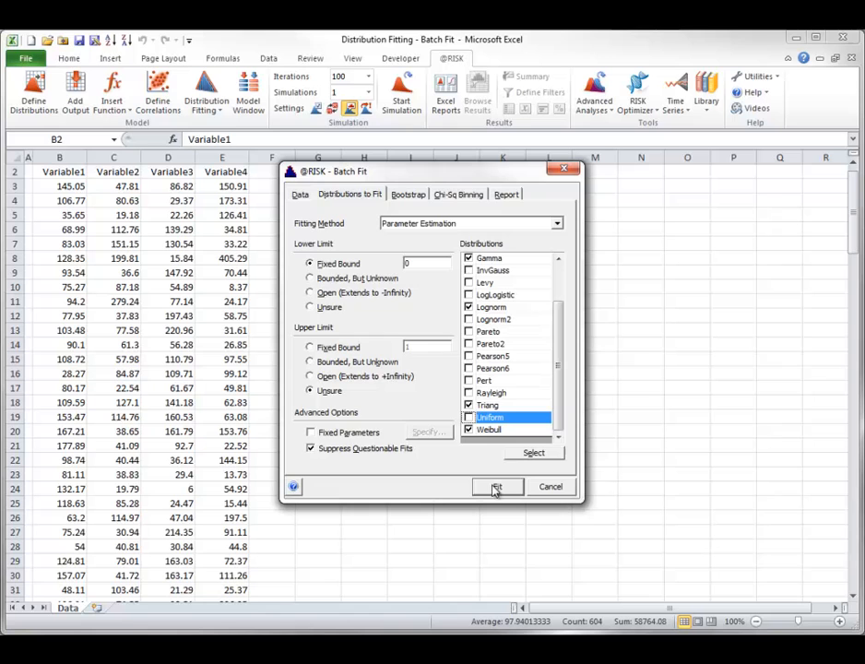
Step: Run the batch fit with a standard report placed in the current workbook, including detailed worksheets and correlations
left_click(501, 196)
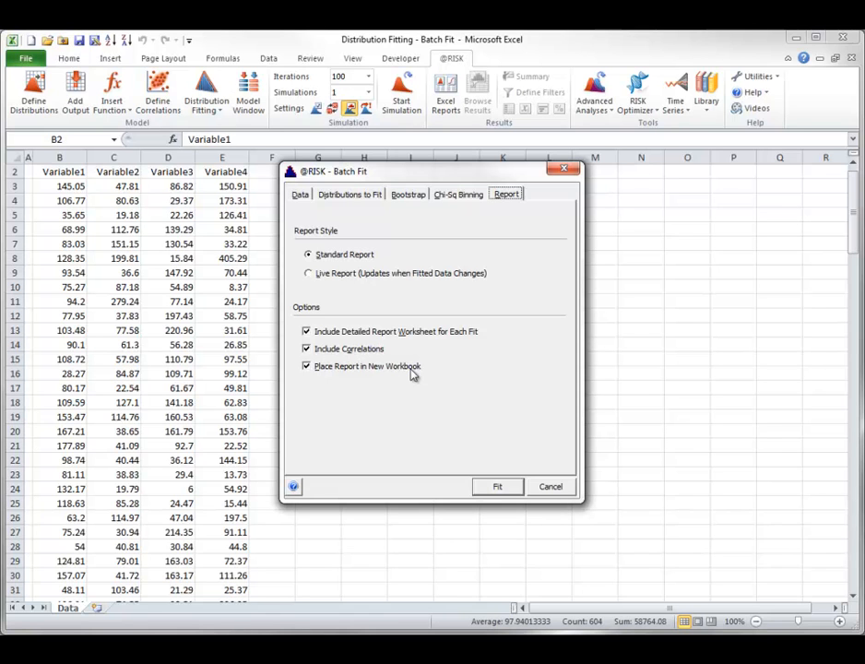
left_click(307, 367)
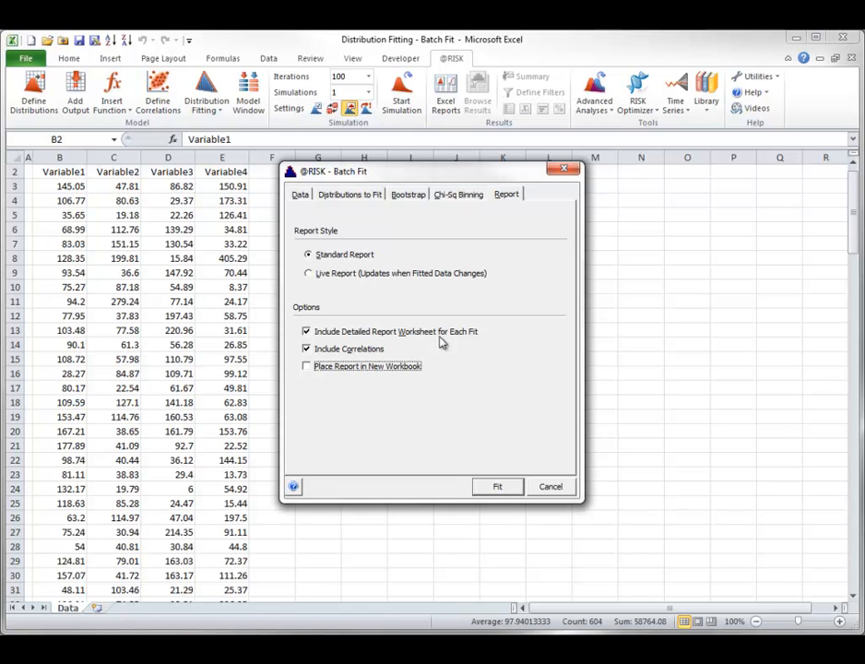
left_click(497, 487)
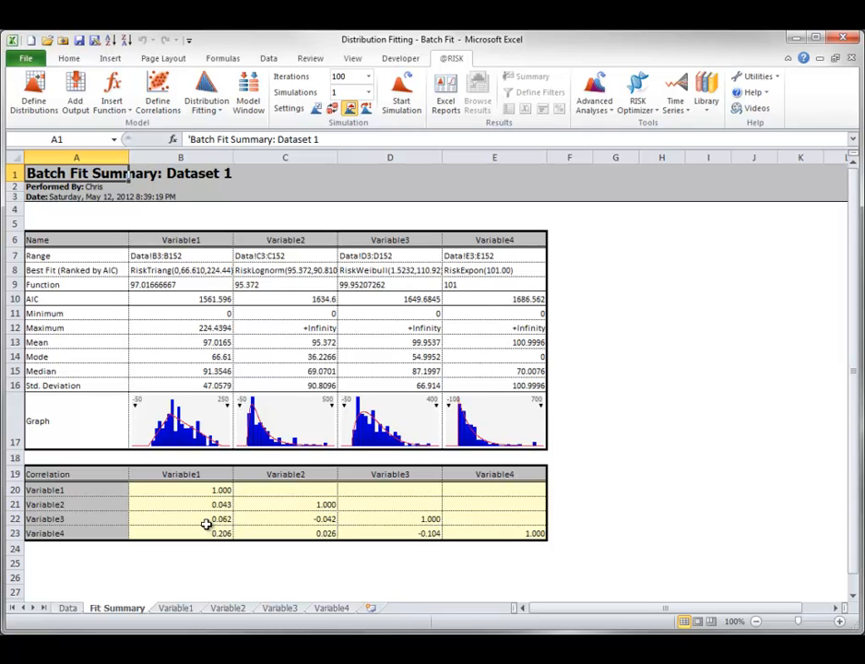
Step: Examine the detailed fit results for Variable1 and its distribution function in cell B9 of the Fit Summary sheet
left_click(176, 609)
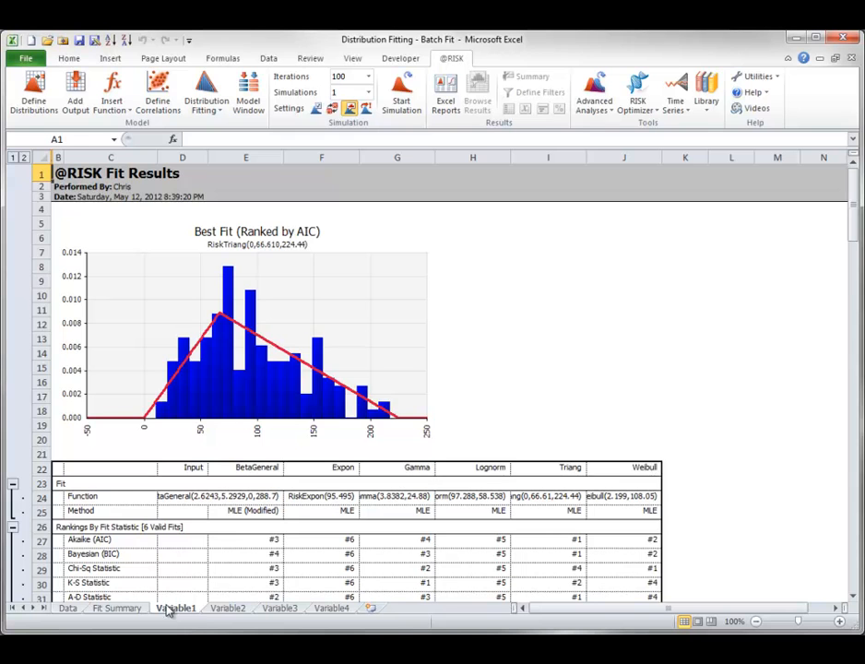
left_click(129, 612)
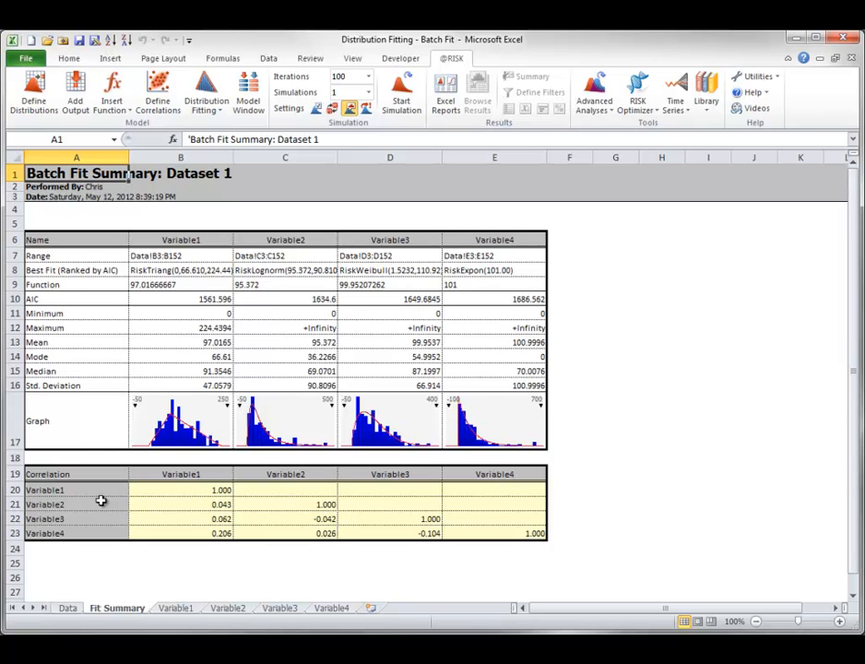
left_click(151, 284)
double_click(151, 284)
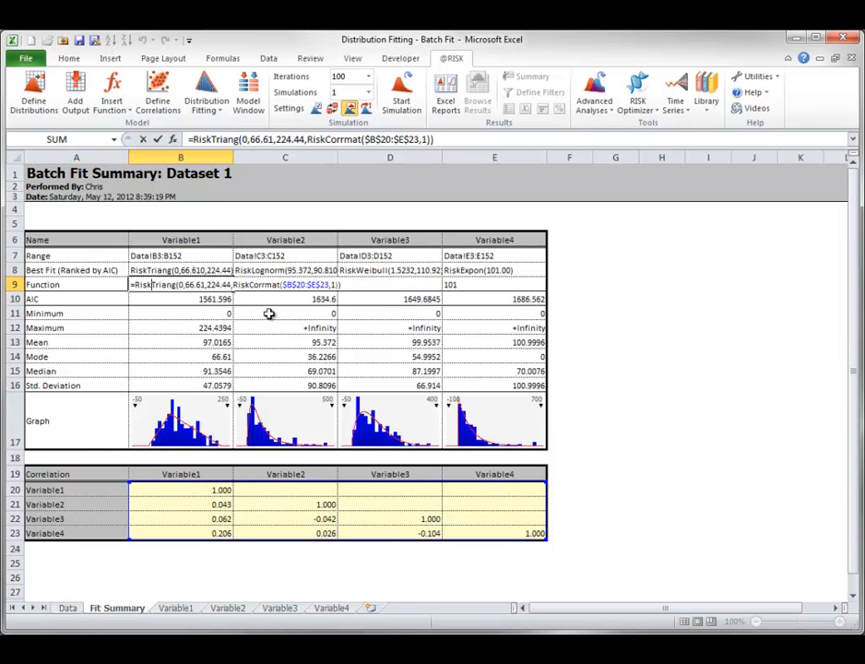